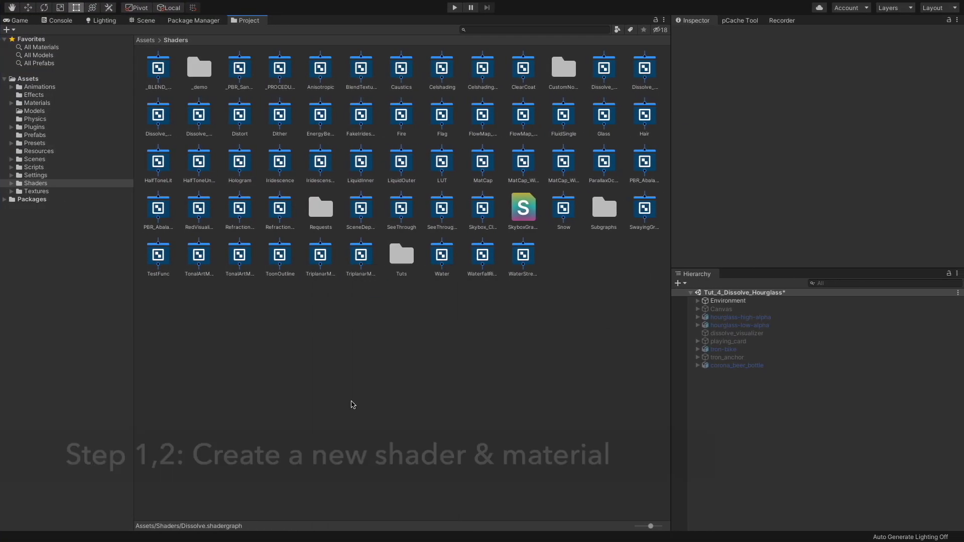
Create a PBR Graph shader named Dissolve in the Shaders folder
{"action": "right_click", "coordinate": [327, 266]}
{"action": "mouse_move", "coordinate": [426, 268]}
{"action": "mouse_move", "coordinate": [468, 89]}
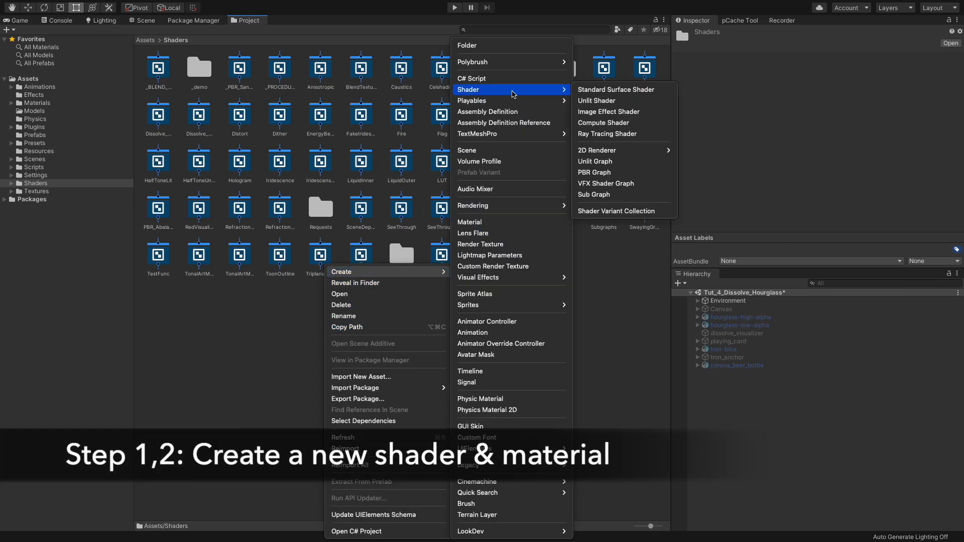
{"action": "left_click", "coordinate": [598, 176]}
{"action": "type", "text": "Dissolve"}
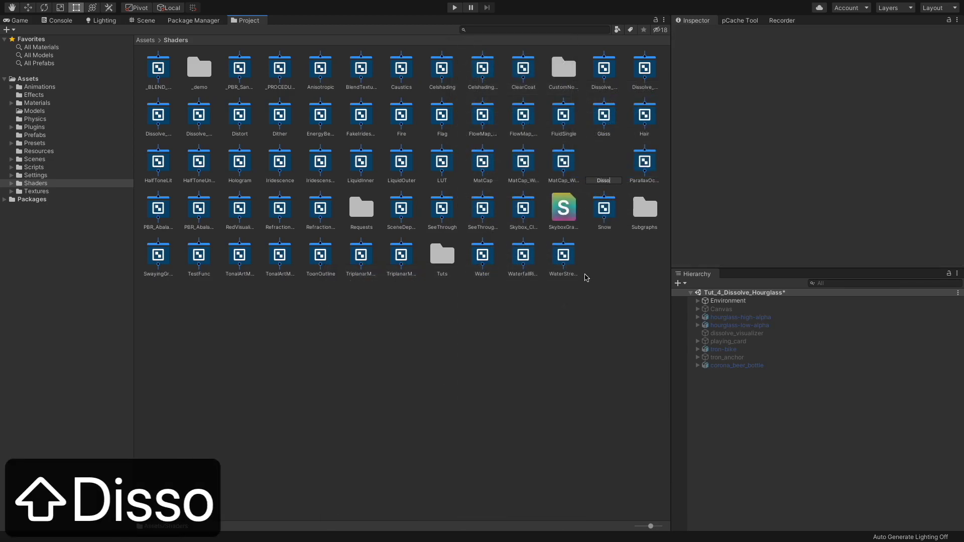
{"action": "key", "text": "Return"}
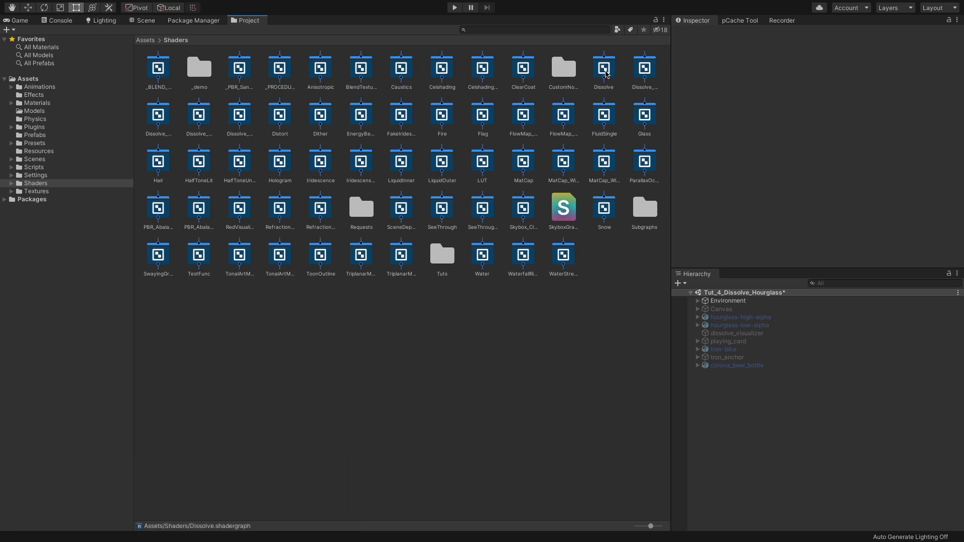
Create a material named mat_Dissolve from the Dissolve shader and move it into the Materials folder
{"action": "right_click", "coordinate": [607, 73]}
{"action": "mouse_move", "coordinate": [622, 81]}
{"action": "left_click", "coordinate": [778, 222]}
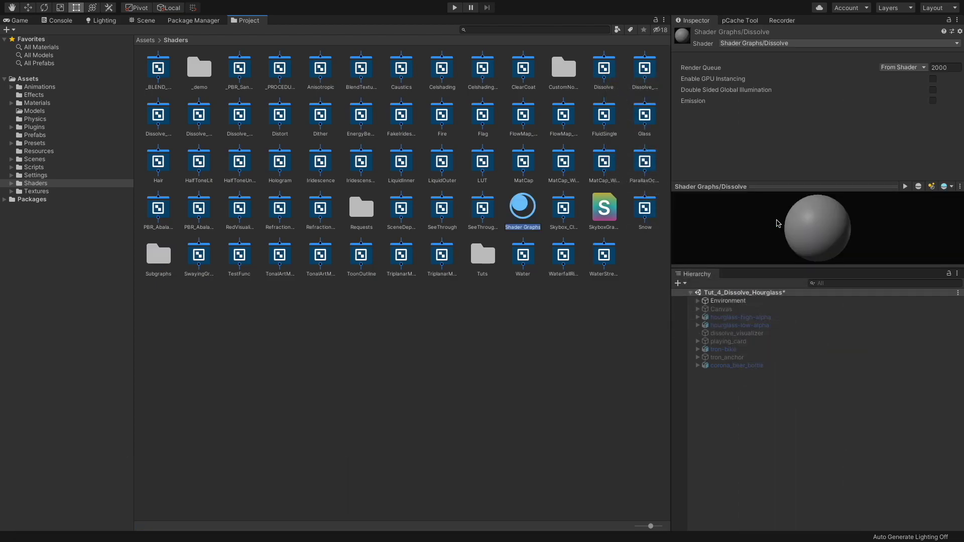
{"action": "type", "text": "mat_Dissolve"}
{"action": "key", "text": "Return"}
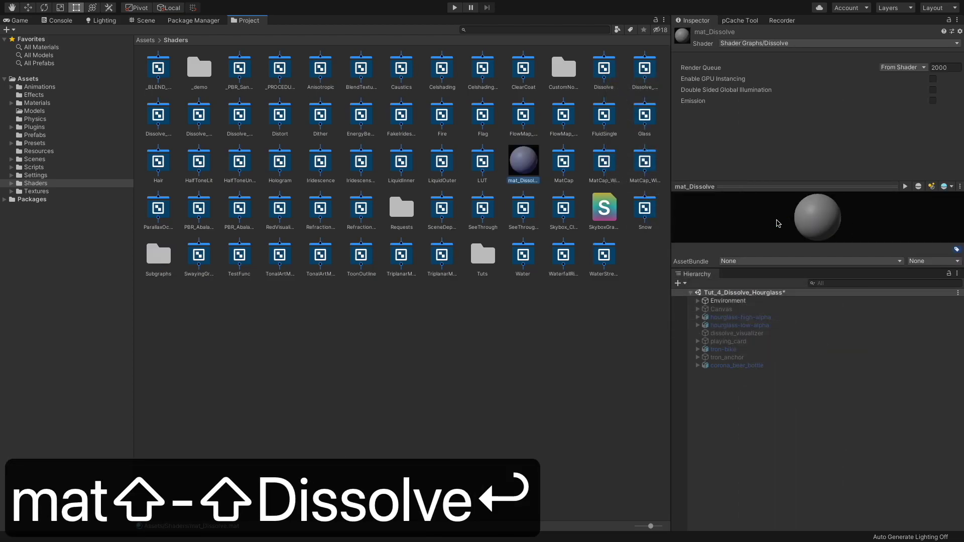
{"action": "left_click_drag", "start_coordinate": [521, 167], "coordinate": [54, 104]}
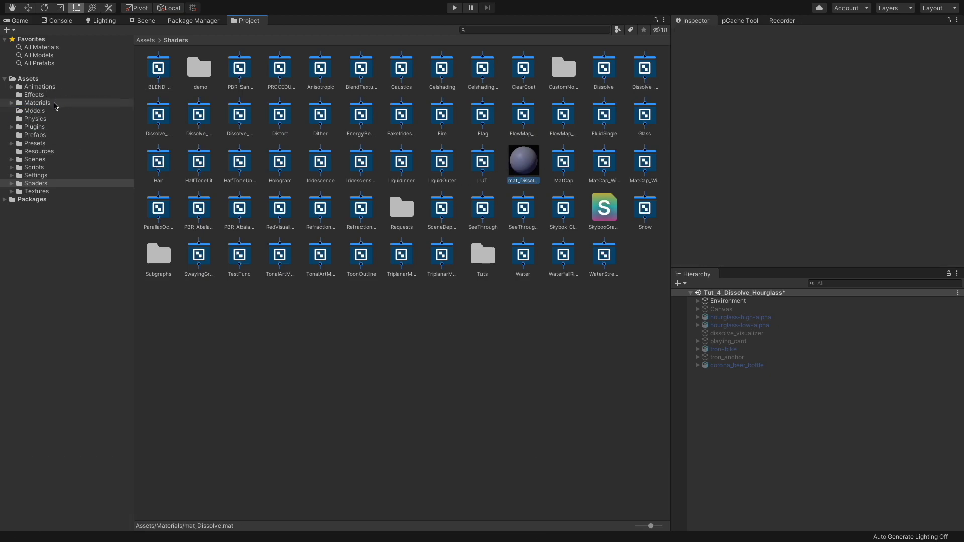
{"action": "left_click", "coordinate": [55, 104]}
Search the project assets for playing_card, add the card model to the scene hierarchy, and show it in the Scene view
{"action": "left_click", "coordinate": [551, 32]}
{"action": "type", "text": "playing_card"}
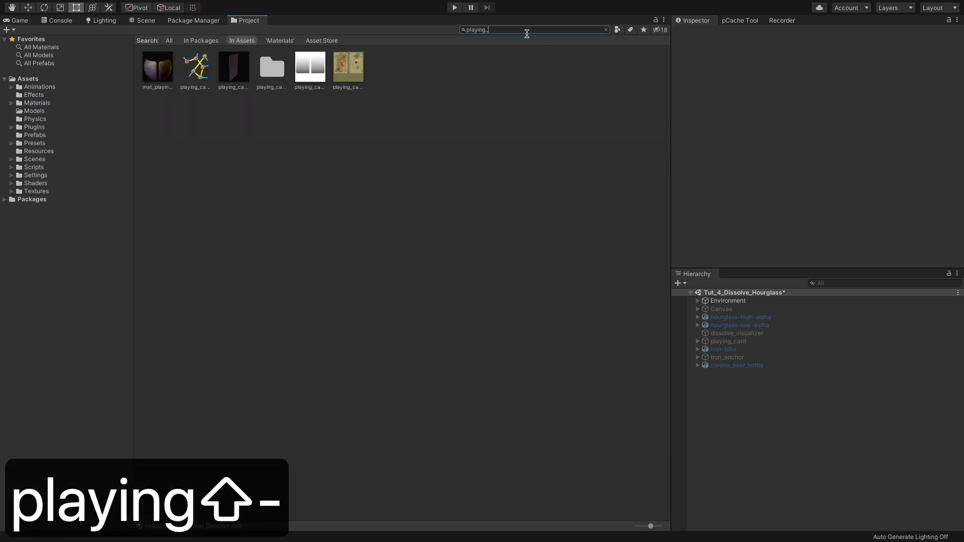
{"action": "key", "text": "Return"}
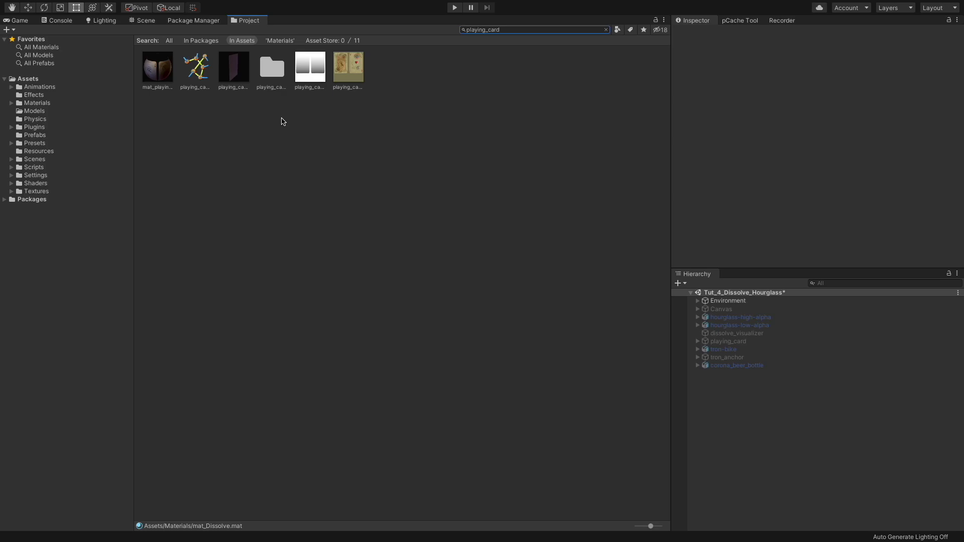
{"action": "left_click_drag", "start_coordinate": [234, 66], "coordinate": [813, 420]}
{"action": "left_click", "coordinate": [698, 373]}
{"action": "left_click", "coordinate": [145, 20]}
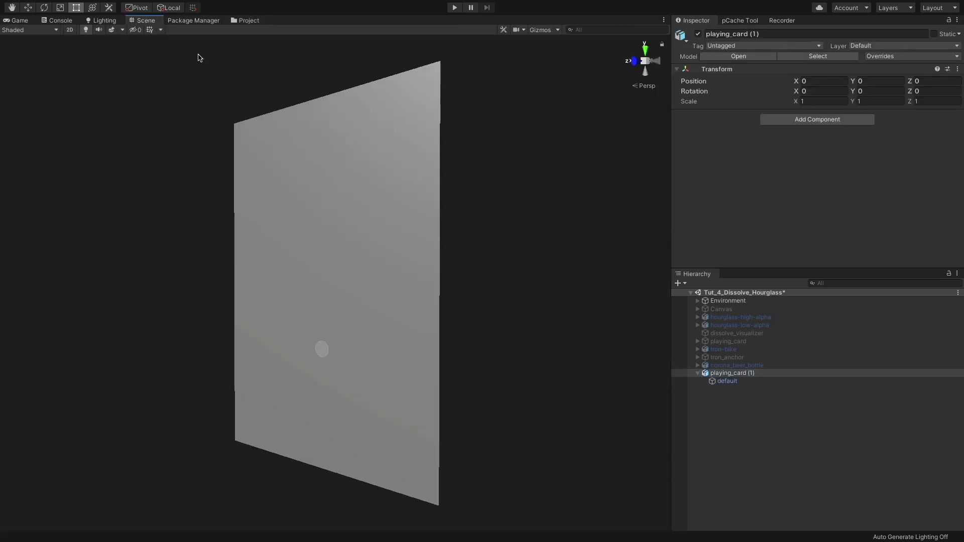
Assign mat_Dissolve as the Element 0 material of the new playing card's default mesh
{"action": "left_click", "coordinate": [728, 381]}
{"action": "left_click", "coordinate": [953, 164]}
{"action": "type", "text": "mat_d"}
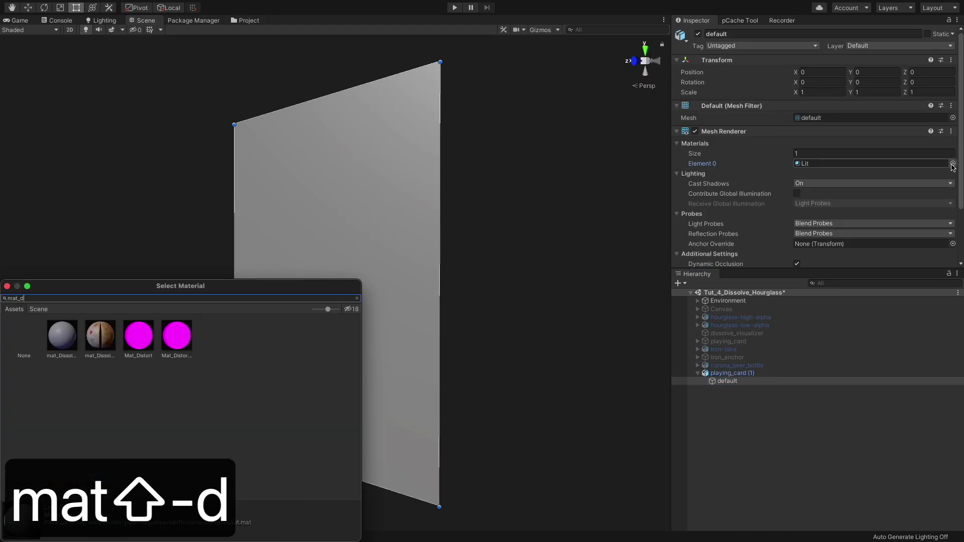
{"action": "type", "text": "issolve"}
{"action": "left_click", "coordinate": [62, 335]}
{"action": "key", "text": "Return"}
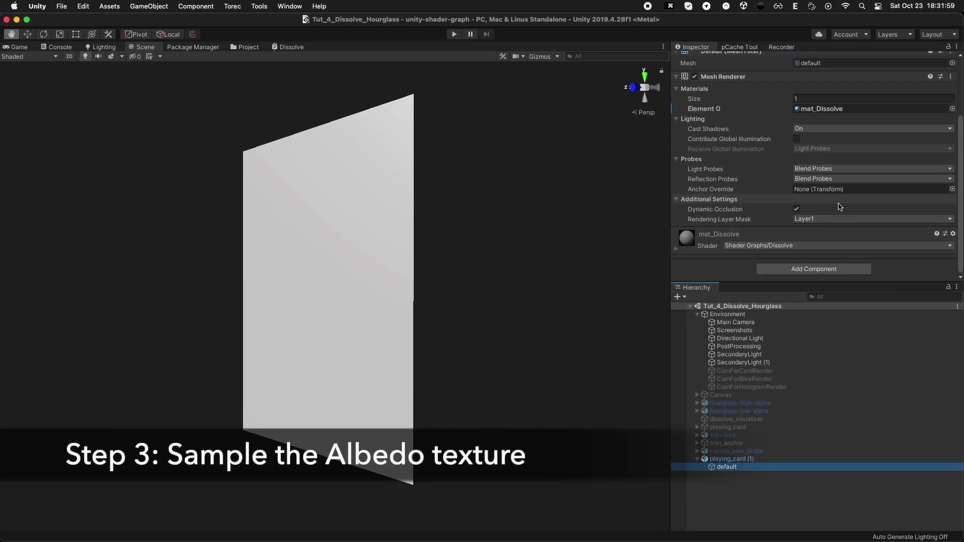
Open the Dissolve shader graph for editing from mat_Dissolve and add a Sample Texture 2D node
{"action": "right_click", "coordinate": [814, 242]}
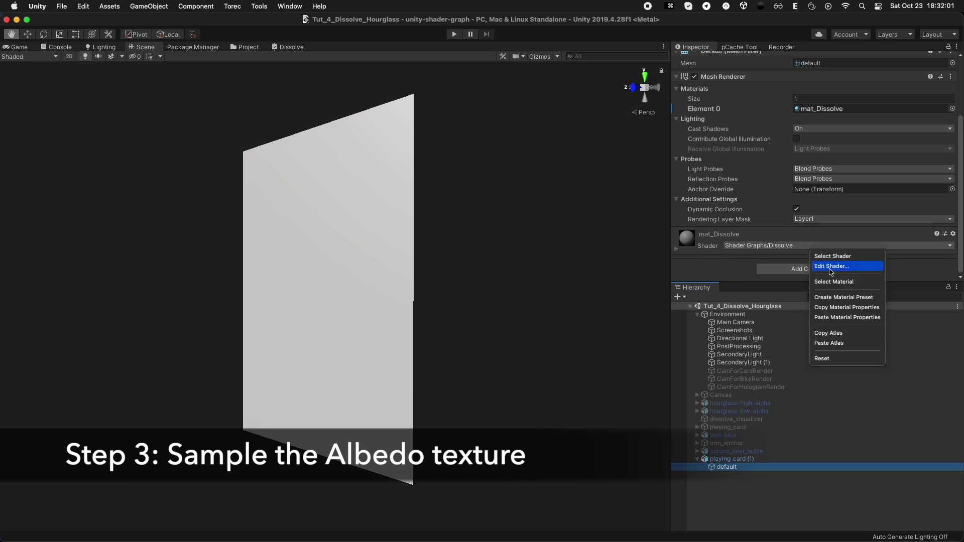
{"action": "left_click", "coordinate": [832, 267]}
{"action": "right_click", "coordinate": [173, 185]}
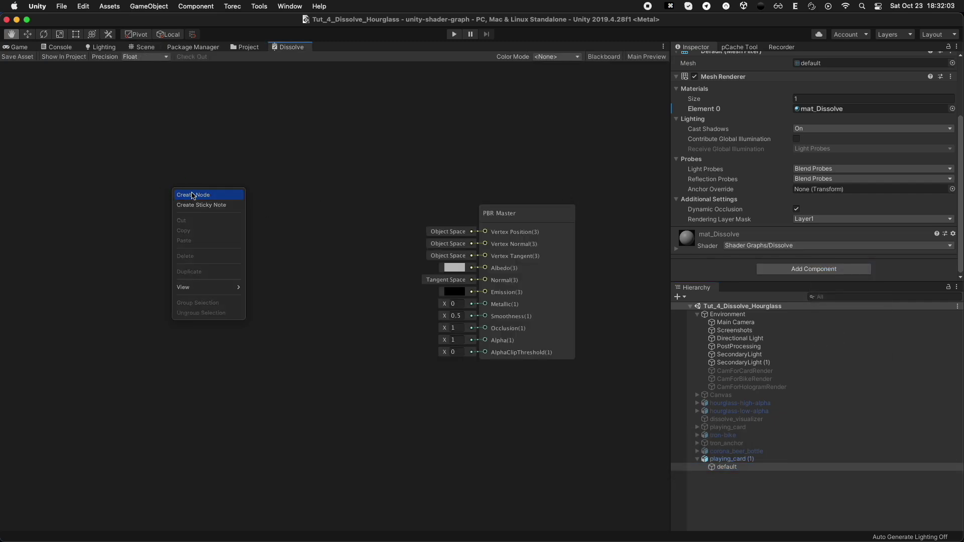
{"action": "left_click", "coordinate": [181, 189]}
{"action": "type", "text": "sample texture"}
{"action": "key", "text": "Return"}
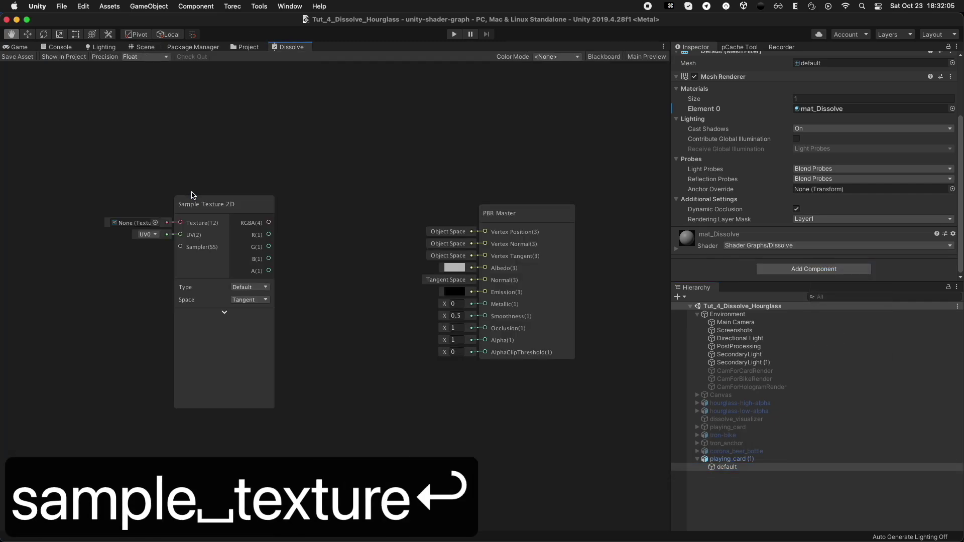
Set the Sample Texture 2D node's texture to the playing card albedo image
{"action": "left_click", "coordinate": [156, 222]}
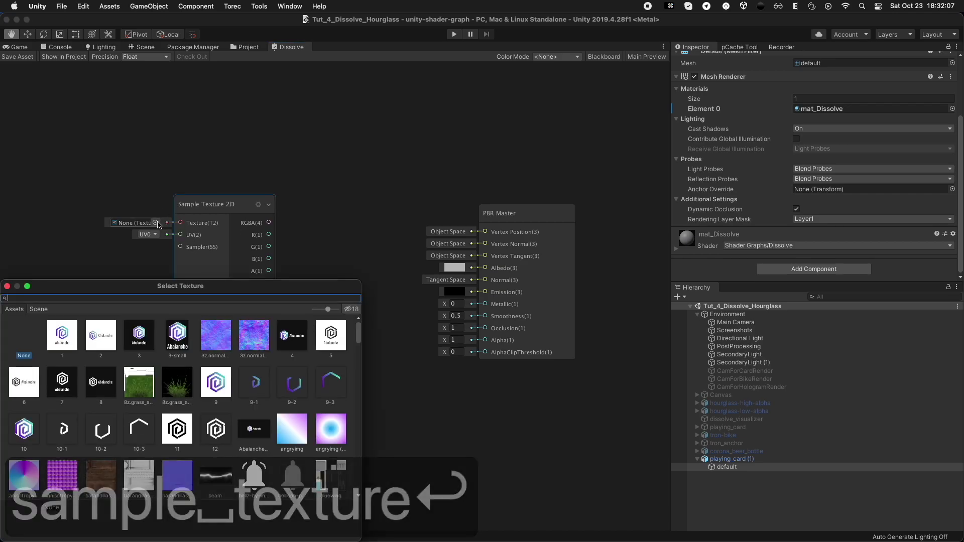
{"action": "type", "text": "playing"}
{"action": "left_click", "coordinate": [107, 341]}
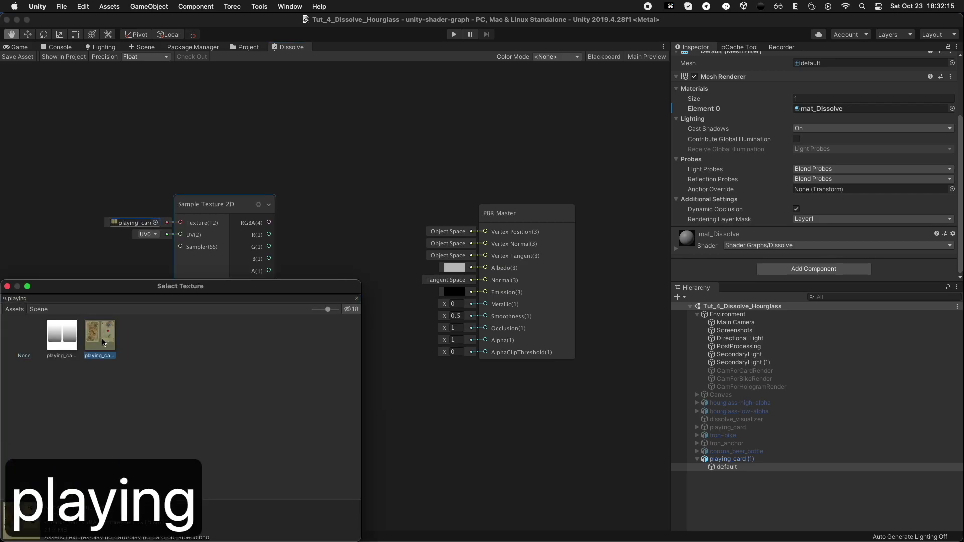
{"action": "key", "text": "Return"}
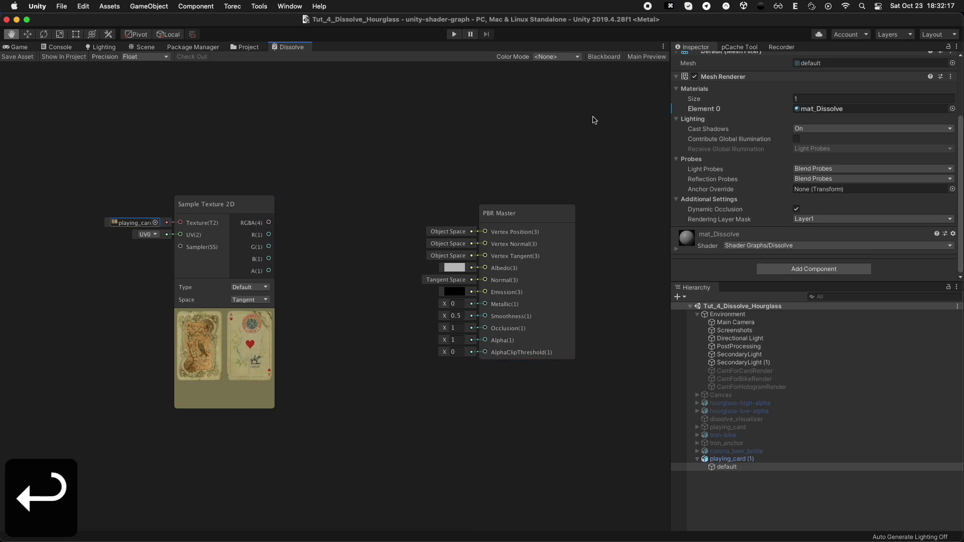
Show the Main Preview and connect the card texture's RGBA output to the PBR Master's Albedo input
{"action": "left_click", "coordinate": [643, 58]}
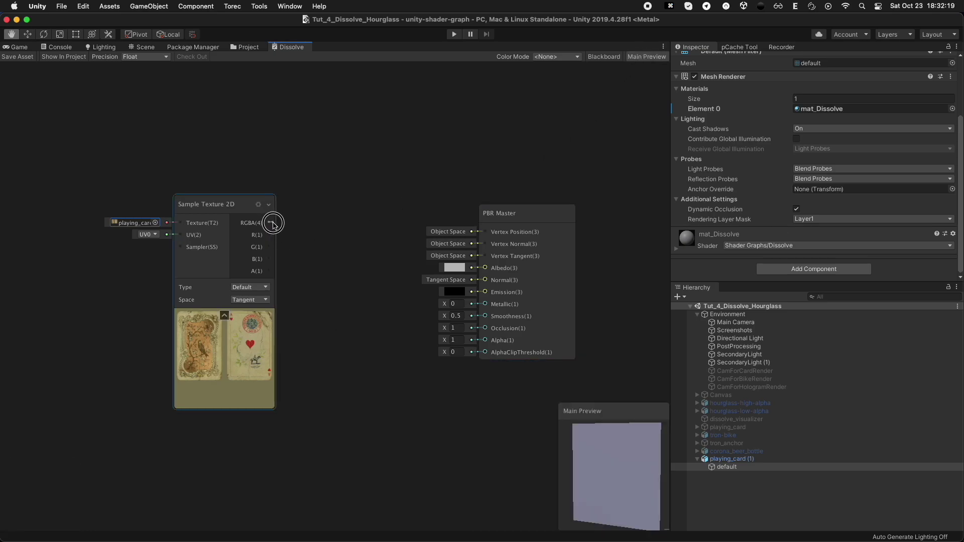
{"action": "left_click_drag", "start_coordinate": [269, 223], "coordinate": [485, 268]}
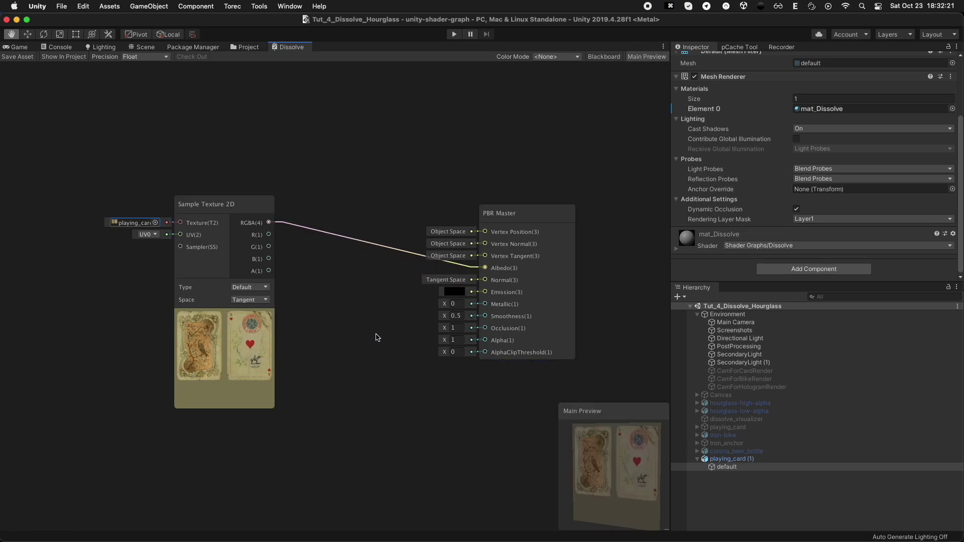
{"action": "left_click", "coordinate": [149, 48]}
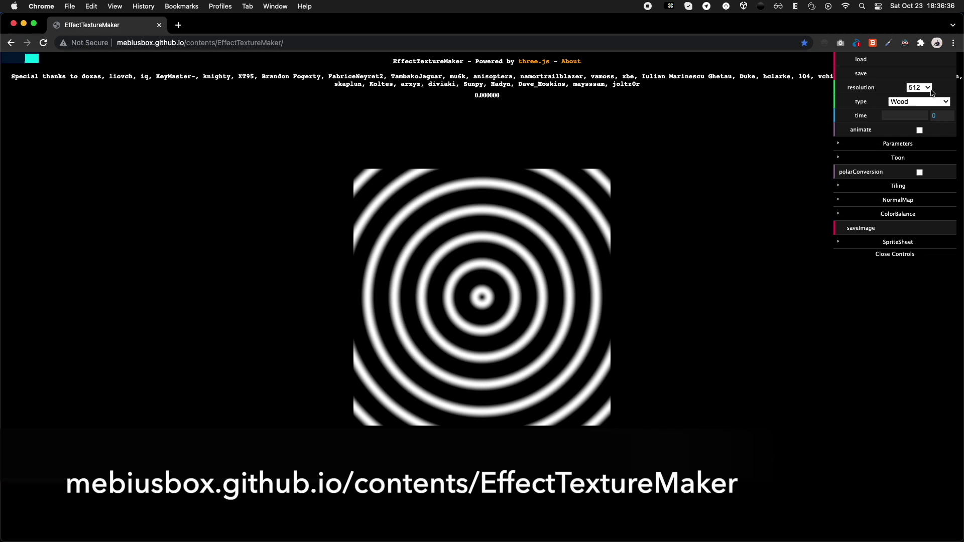
In the EffectTextureMaker page in Chrome, set the texture type to FbmNoise2
{"action": "left_click", "coordinate": [923, 102]}
{"action": "type", "text": "fbm"}
{"action": "key", "text": "Down"}
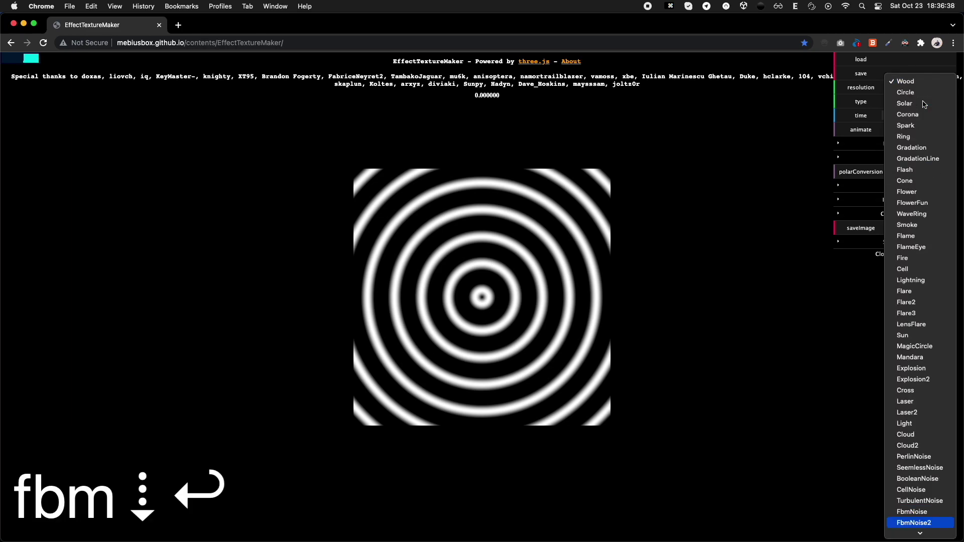
{"action": "key", "text": "Return"}
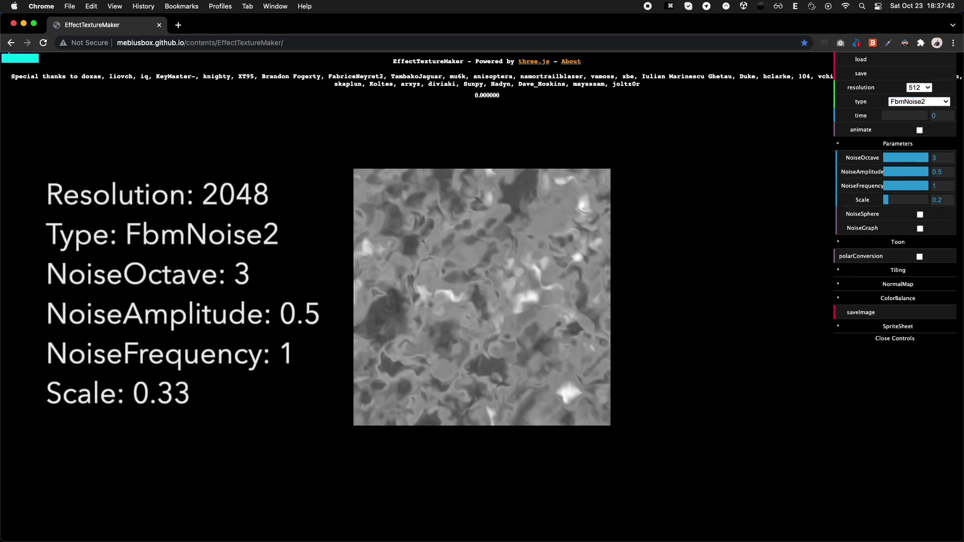
Set the noise texture's Scale to 0.33 and its resolution to 2048
{"action": "left_click", "coordinate": [942, 200]}
{"action": "type", "text": "0"}
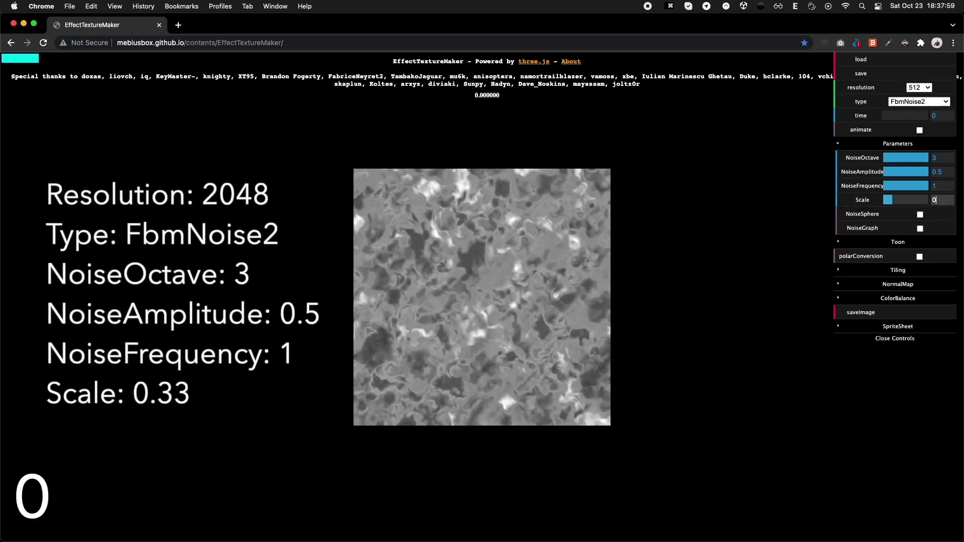
{"action": "type", "text": ".33"}
{"action": "key", "text": "Return"}
{"action": "left_click", "coordinate": [919, 88]}
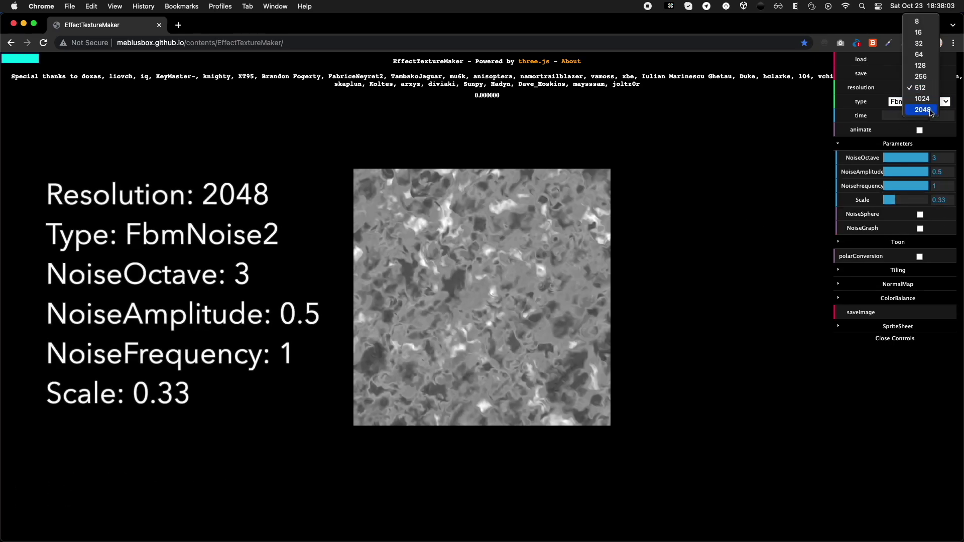
{"action": "left_click", "coordinate": [931, 110]}
Export the generated noise texture and save the image to disk
{"action": "left_click", "coordinate": [865, 313]}
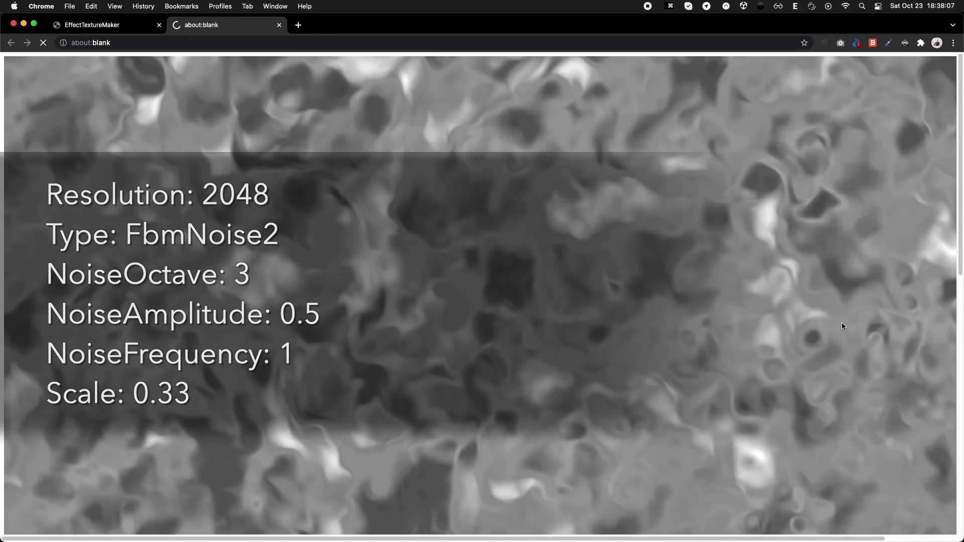
{"action": "right_click", "coordinate": [433, 200]}
{"action": "left_click", "coordinate": [477, 222]}
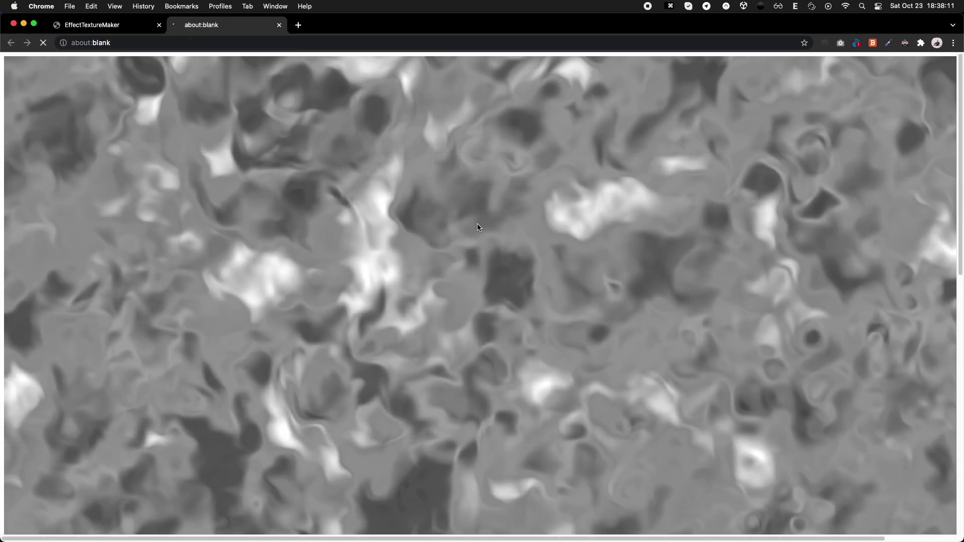
{"action": "left_click", "coordinate": [654, 376]}
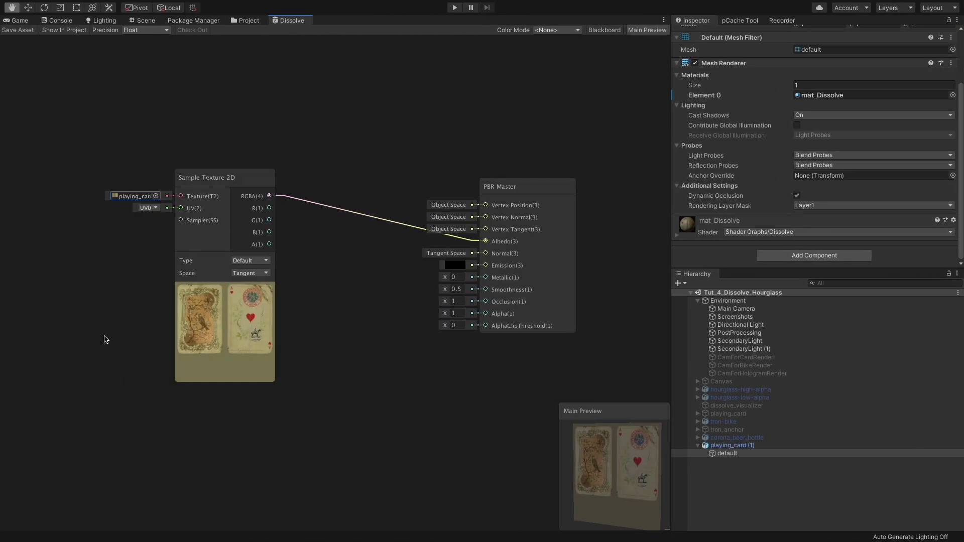
In Unity, duplicate the Sample Texture 2D node, place the copy below the original, and set its texture to tx_noise
{"action": "left_click", "coordinate": [226, 334]}
{"action": "key", "text": "super+d"}
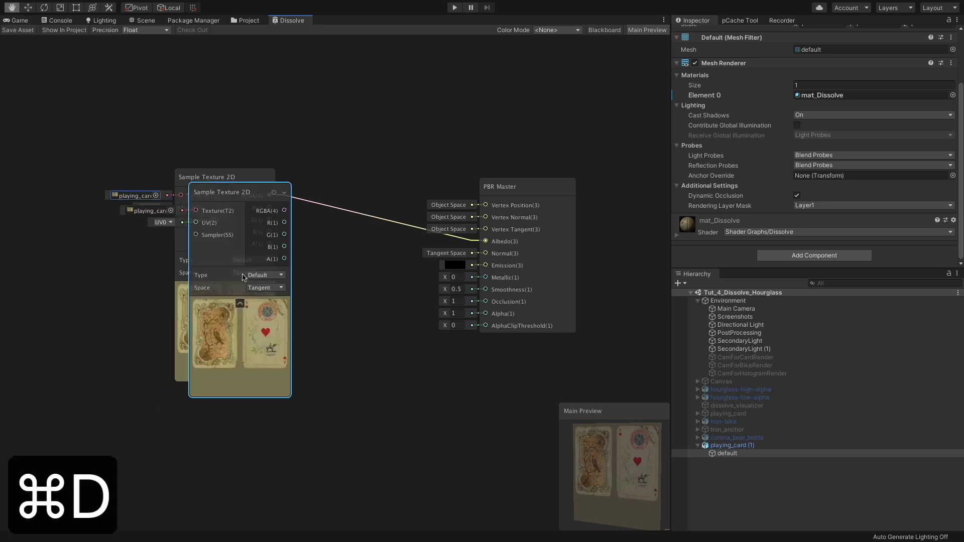
{"action": "left_click_drag", "start_coordinate": [246, 231], "coordinate": [305, 437]}
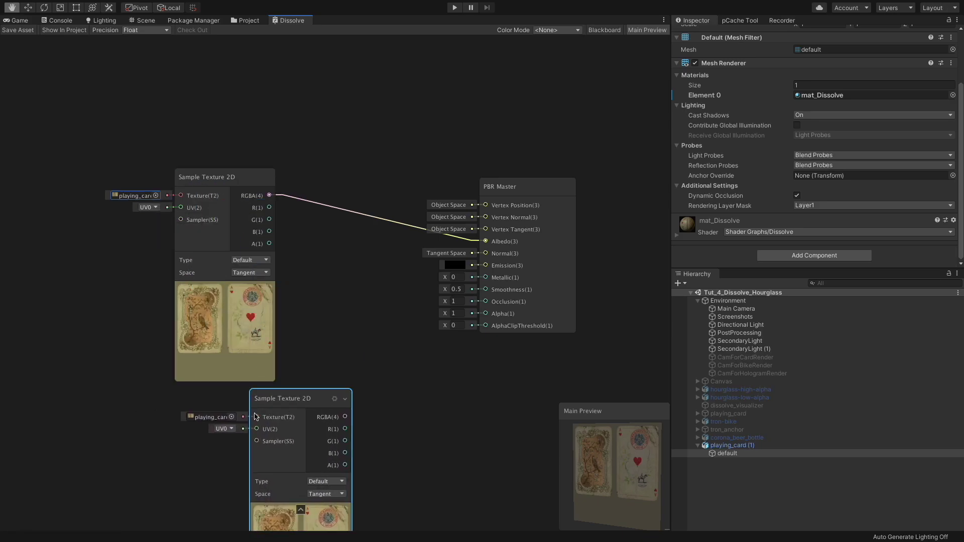
{"action": "left_click", "coordinate": [231, 417]}
{"action": "type", "text": "noise"}
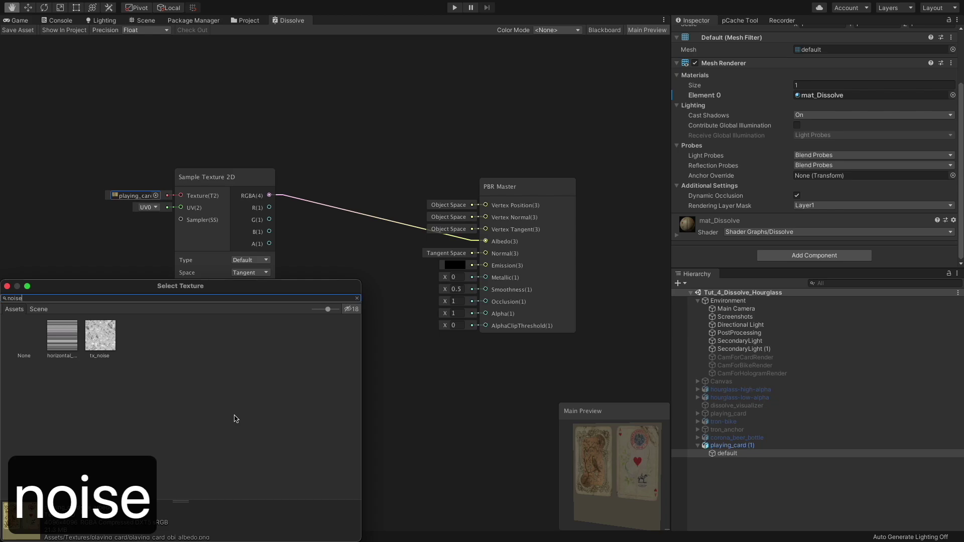
{"action": "double_click", "coordinate": [100, 331]}
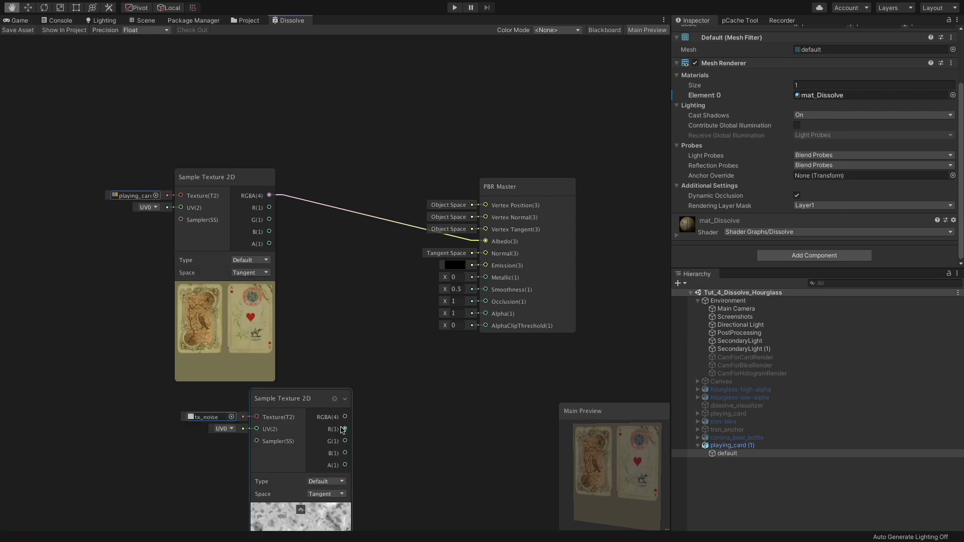
Connect the noise sampler's R output to the PBR Master's Alpha input and move the sampler closer to the master node
{"action": "left_click_drag", "start_coordinate": [345, 429], "coordinate": [485, 313]}
{"action": "middle_click_drag", "start_coordinate": [432, 515], "coordinate": [493, 428]}
{"action": "left_click_drag", "start_coordinate": [363, 311], "coordinate": [430, 195]}
{"action": "left_click", "coordinate": [552, 354]}
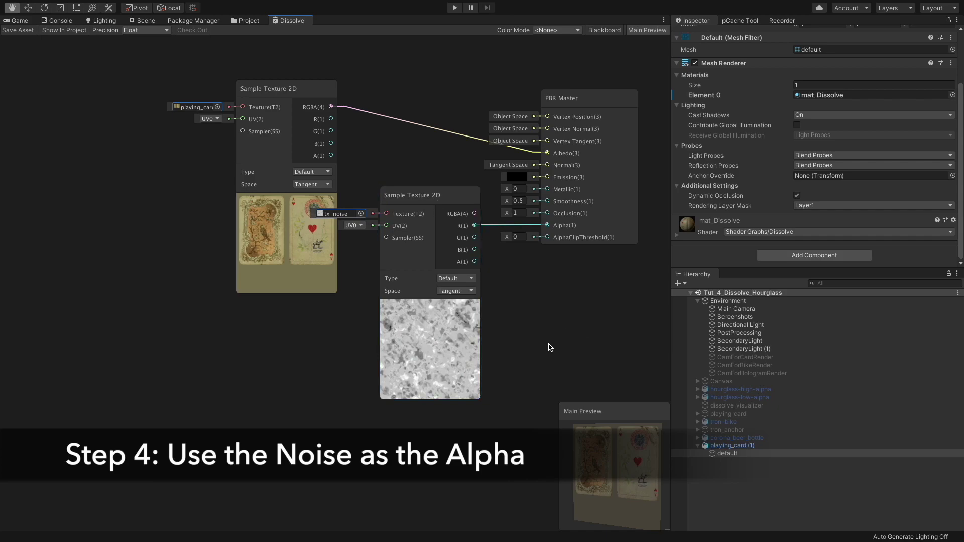
Inspect the noise sampler's single-channel outputs with a Preview node
{"action": "left_click_drag", "start_coordinate": [474, 237], "coordinate": [521, 285]}
{"action": "type", "text": "previ"}
{"action": "key", "text": "Return"}
{"action": "left_click_drag", "start_coordinate": [475, 261], "coordinate": [474, 262]}
{"action": "left_click_drag", "start_coordinate": [475, 226], "coordinate": [519, 285]}
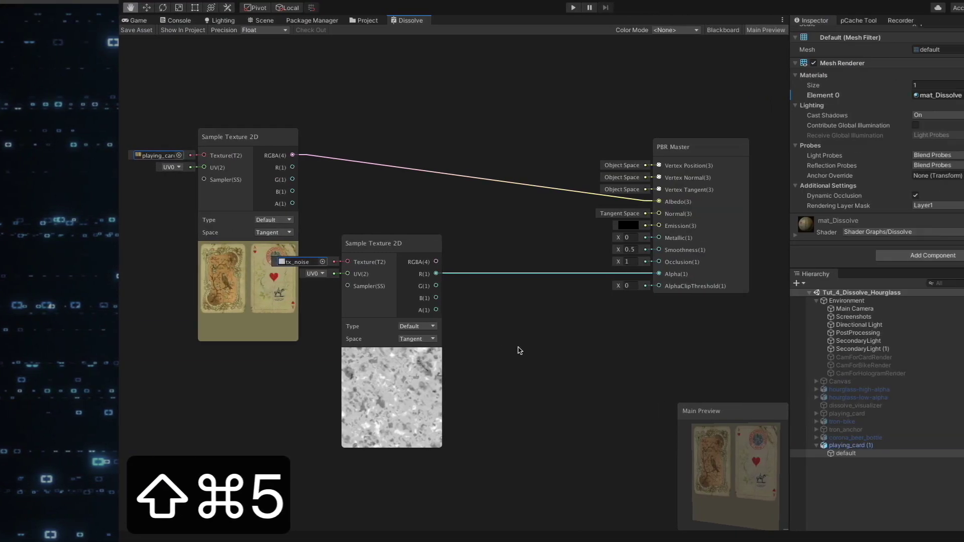
Add a Slider node to the graph beside the noise sampler, below the PBR Master
{"action": "right_click", "coordinate": [384, 347]}
{"action": "left_click", "coordinate": [409, 352]}
{"action": "type", "text": "slider"}
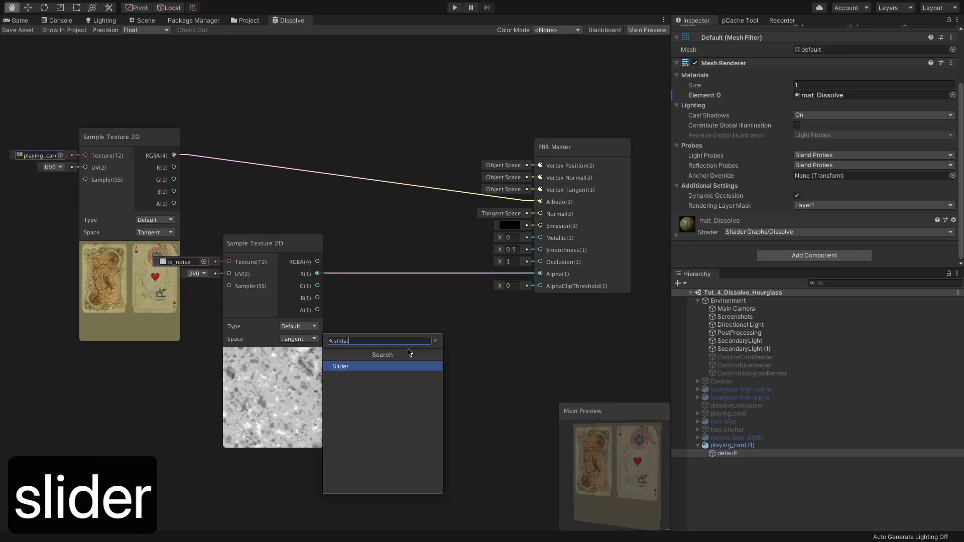
{"action": "key", "text": "Return"}
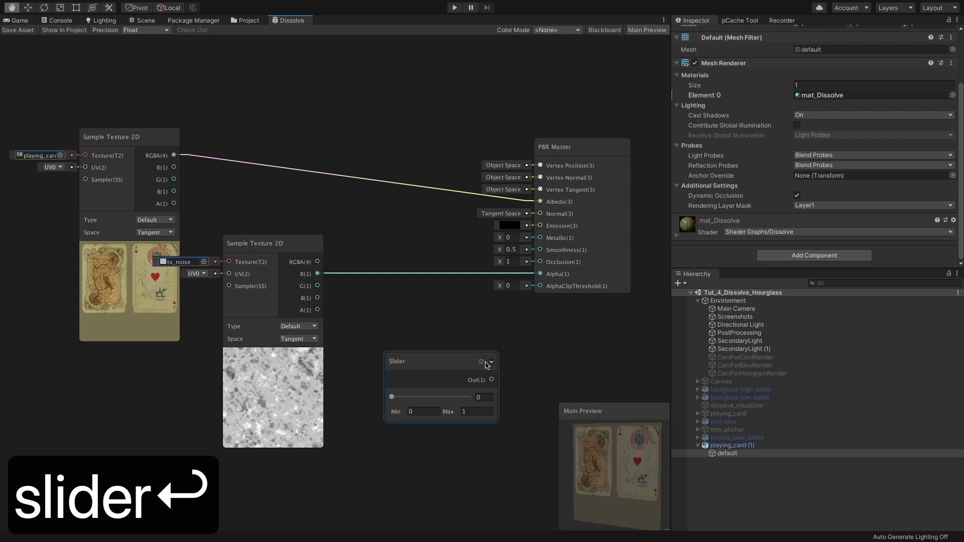
Connect the Slider node's output to the PBR Master's AlphaClipThreshold input and move the slider up, closer to that input
{"action": "left_click_drag", "start_coordinate": [493, 380], "coordinate": [541, 285]}
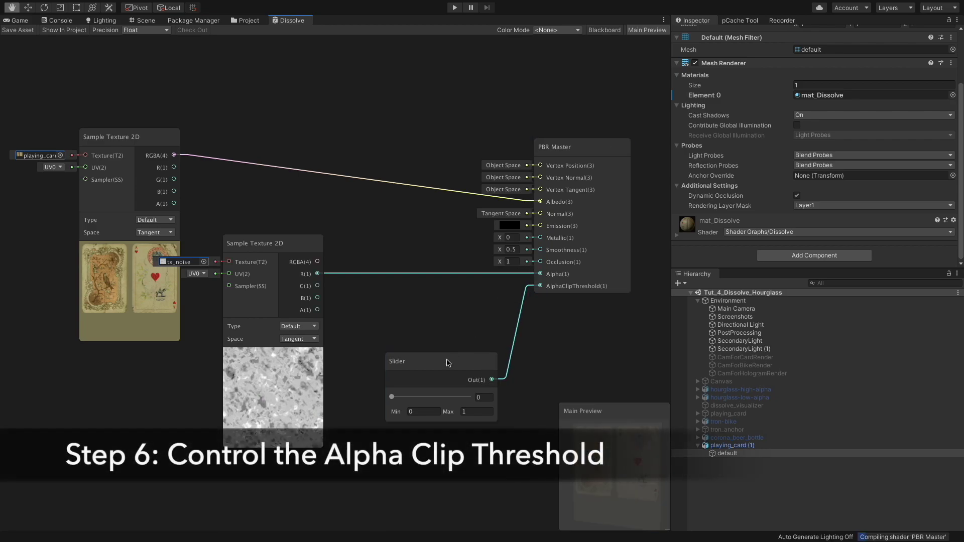
{"action": "left_click_drag", "start_coordinate": [441, 362], "coordinate": [439, 320]}
{"action": "mouse_move", "coordinate": [393, 357]}
{"action": "left_mouse_down"}
{"action": "mouse_move", "coordinate": [458, 357]}
{"action": "mouse_move", "coordinate": [396, 357]}
{"action": "mouse_move", "coordinate": [458, 360]}
{"action": "mouse_move", "coordinate": [404, 361]}
{"action": "left_mouse_up"}
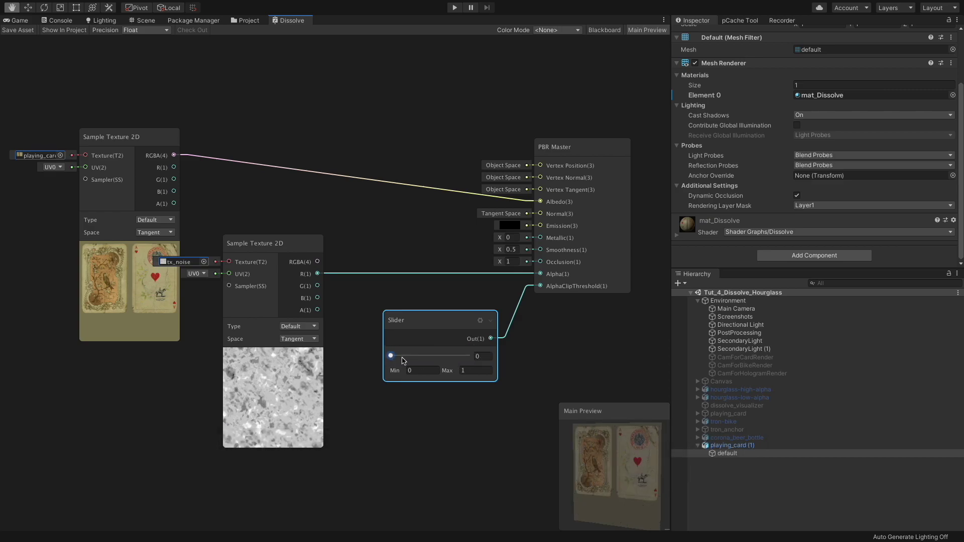
Convert the Slider node to an exposed property and rename it AlphaClipThreshold in the Blackboard
{"action": "right_click", "coordinate": [426, 330]}
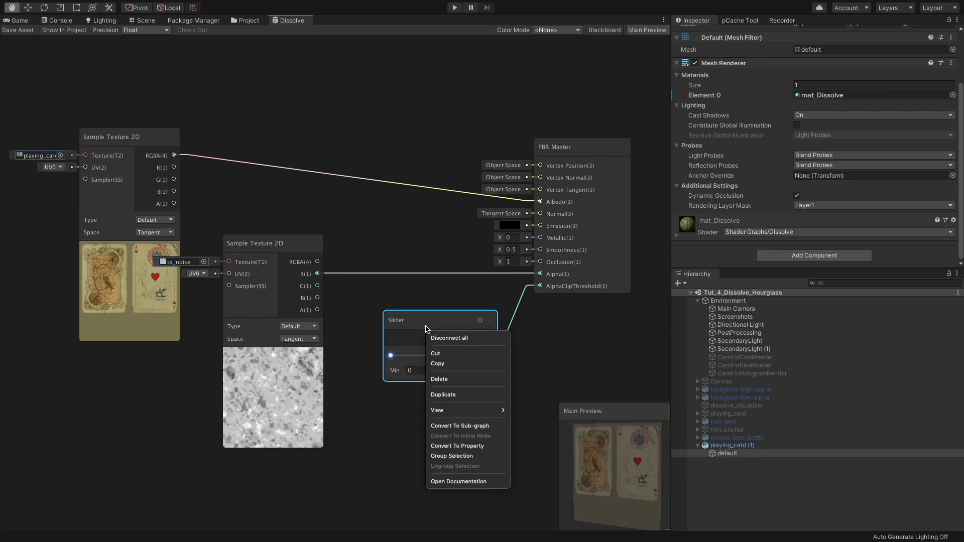
{"action": "left_click", "coordinate": [481, 449]}
{"action": "left_click", "coordinate": [605, 30]}
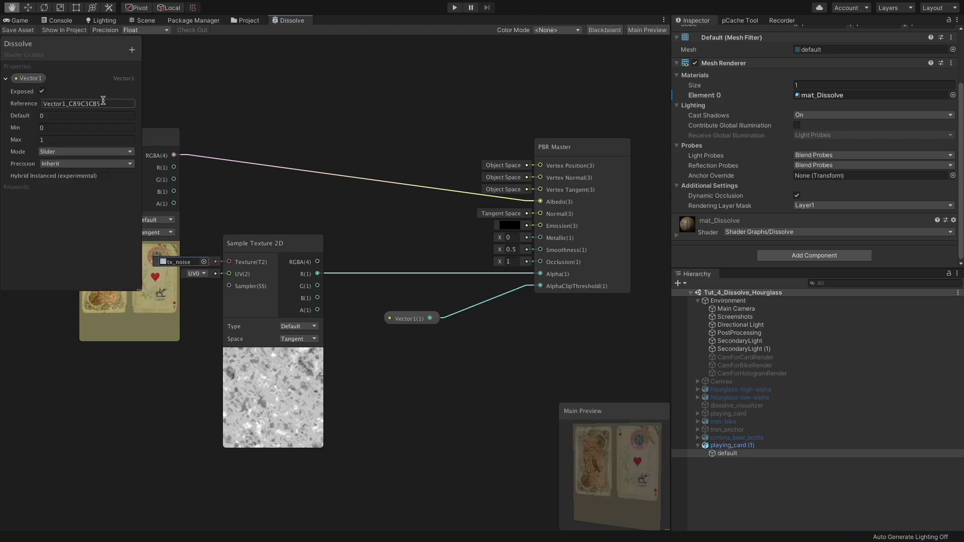
{"action": "double_click", "coordinate": [30, 78]}
{"action": "type", "text": "AlphaClipThreshold"}
{"action": "key", "text": "Return"}
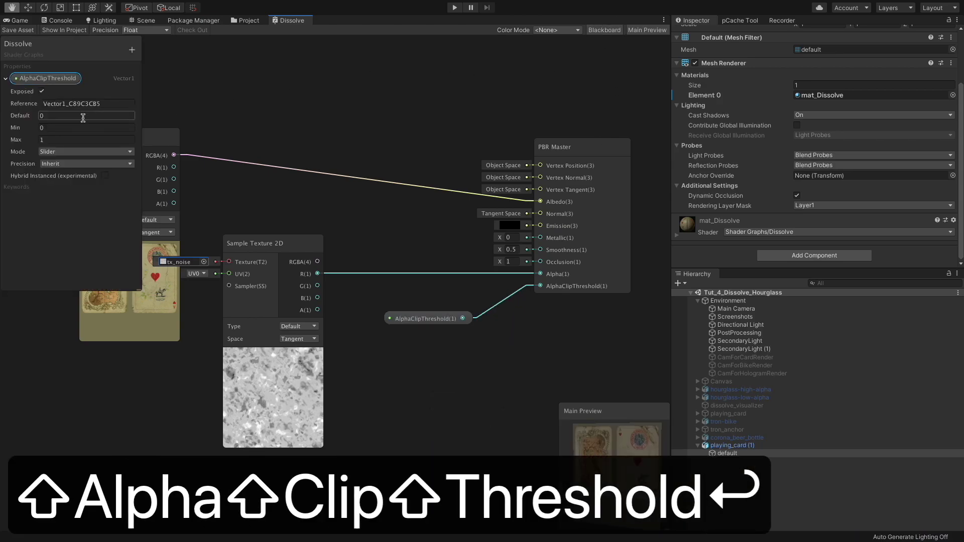
Expand mat_Dissolve's shader properties and test the AlphaClipThreshold slider on the card in the Scene view
{"action": "left_click", "coordinate": [159, 20]}
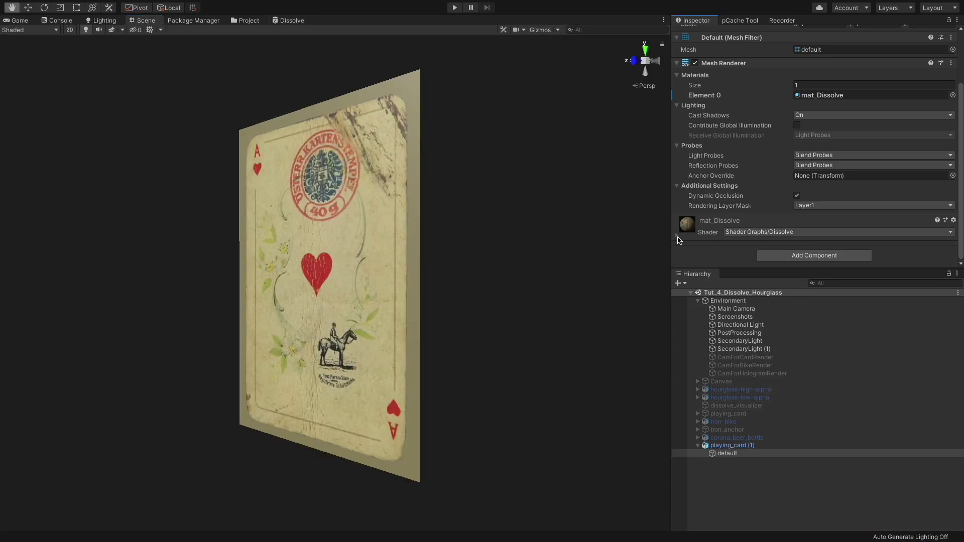
{"action": "left_click", "coordinate": [677, 237]}
{"action": "scroll", "coordinate": [702, 238], "scroll_direction": "down", "scroll_amount": 5}
{"action": "mouse_move", "coordinate": [816, 116]}
{"action": "left_mouse_down"}
{"action": "mouse_move", "coordinate": [913, 121]}
{"action": "mouse_move", "coordinate": [850, 115]}
{"action": "left_mouse_up"}
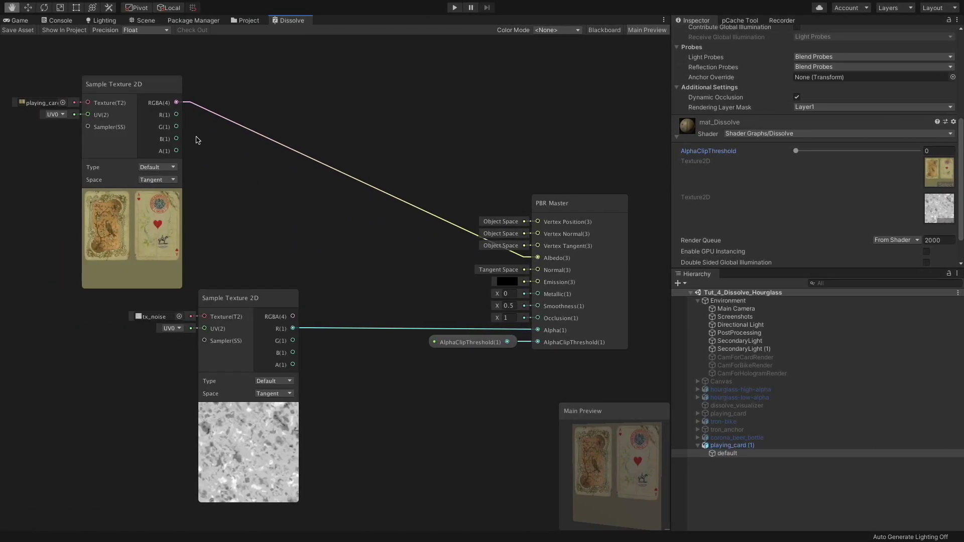
Route the card sampler's A output through a Preview node into the PBR Master's Alpha, and set mat_Dissolve's AlphaClipThreshold to 0.332
{"action": "left_click_drag", "start_coordinate": [177, 151], "coordinate": [199, 169]}
{"action": "type", "text": "previ"}
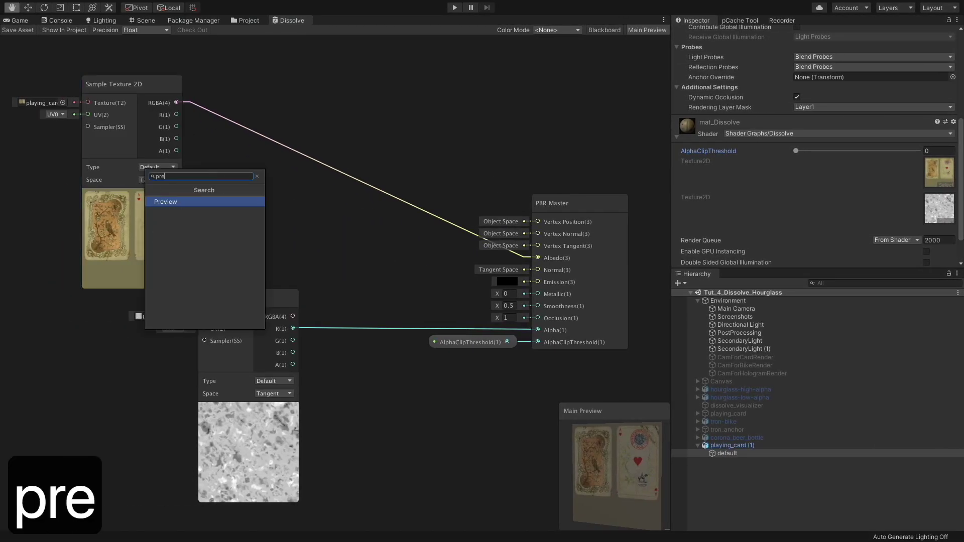
{"action": "key", "text": "Return"}
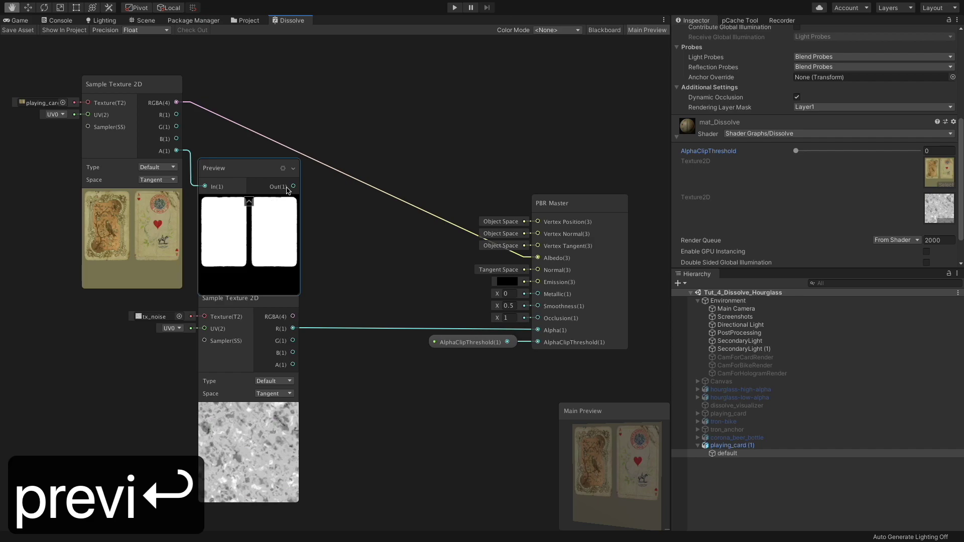
{"action": "left_click_drag", "start_coordinate": [293, 187], "coordinate": [538, 330]}
{"action": "left_click_drag", "start_coordinate": [243, 168], "coordinate": [245, 155]}
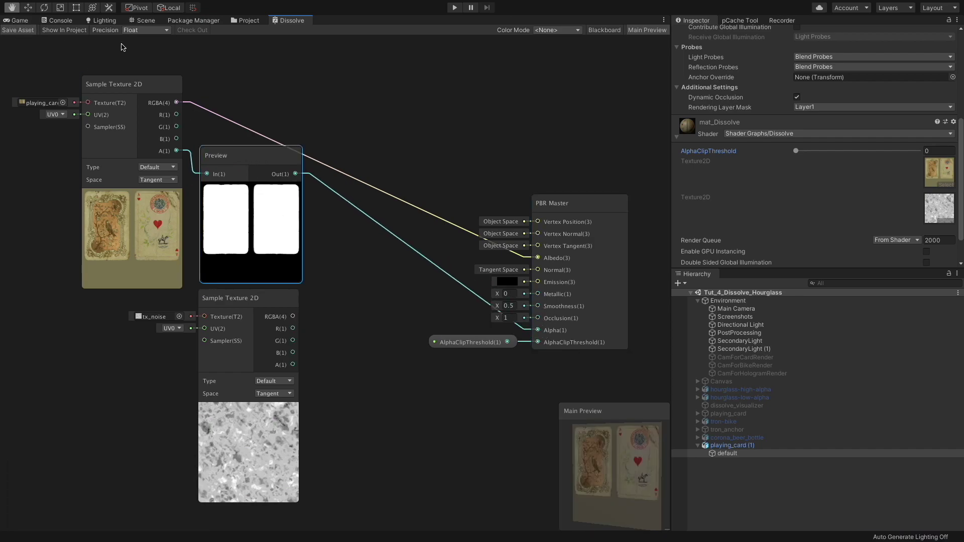
{"action": "left_click", "coordinate": [139, 21]}
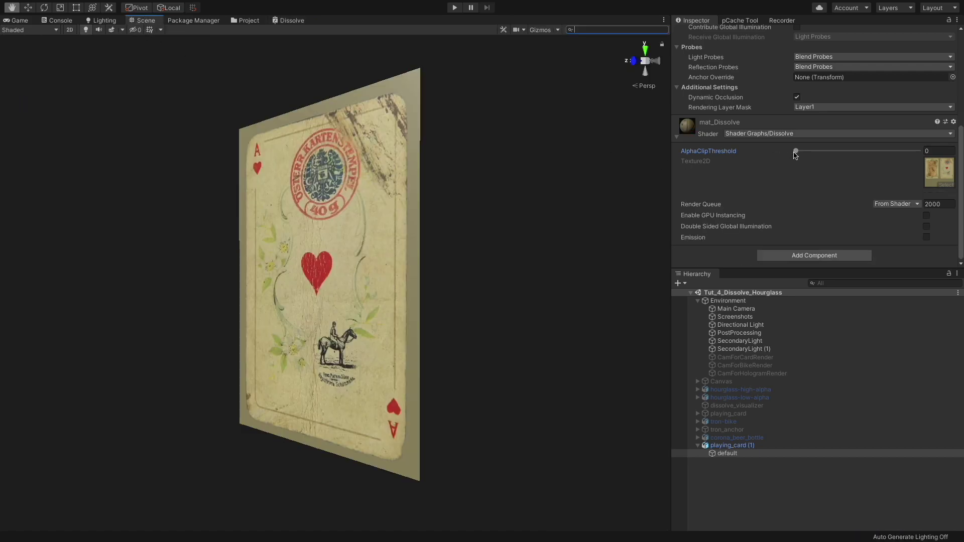
{"action": "left_click_drag", "start_coordinate": [795, 150], "coordinate": [837, 150]}
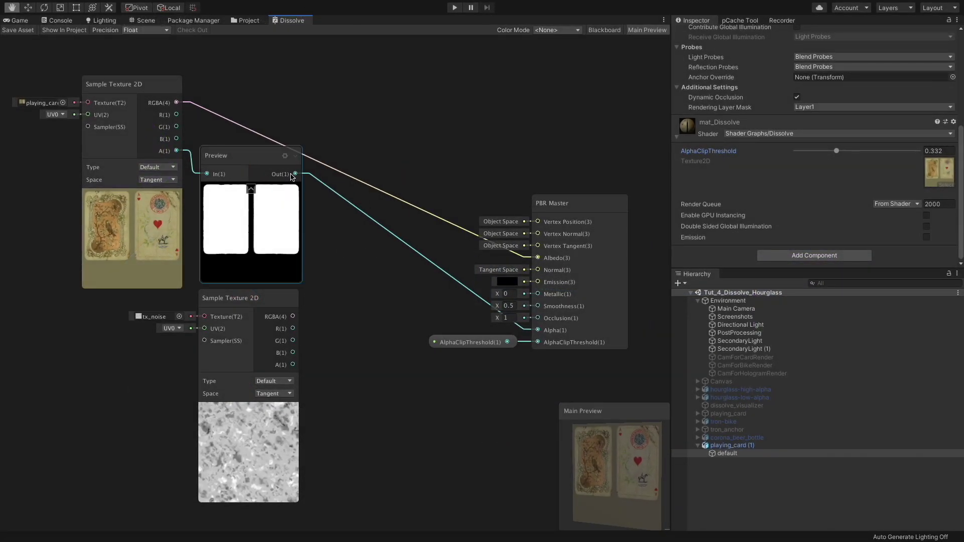
Multiply the Preview output by the noise sampler's R channel and connect the Multiply node's output to the PBR Master's Alpha
{"action": "left_click_drag", "start_coordinate": [295, 175], "coordinate": [337, 232]}
{"action": "left_click_drag", "start_coordinate": [361, 277], "coordinate": [361, 278]}
{"action": "type", "text": "multiply"}
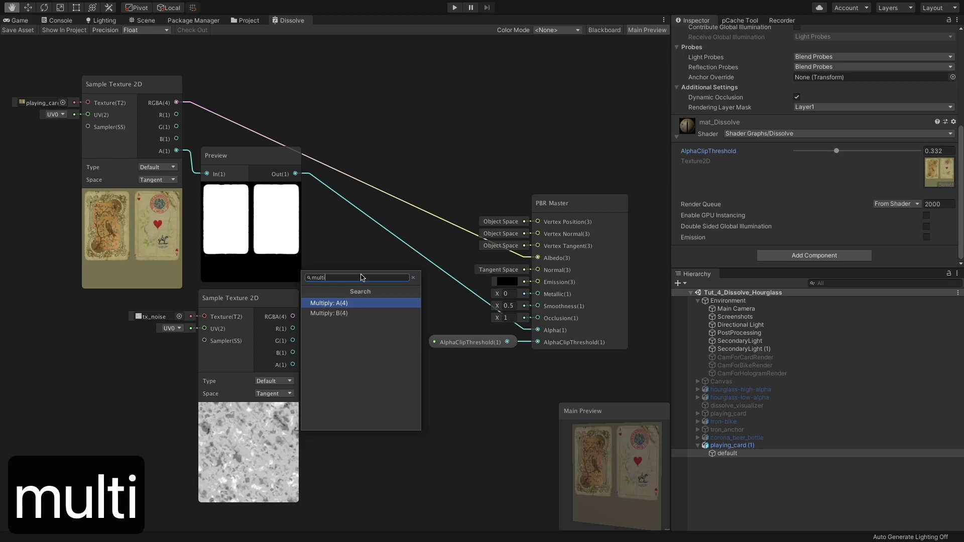
{"action": "key", "text": "Return"}
{"action": "left_click_drag", "start_coordinate": [293, 328], "coordinate": [361, 300]}
{"action": "left_click_drag", "start_coordinate": [449, 289], "coordinate": [538, 330]}
{"action": "left_click", "coordinate": [377, 317]}
{"action": "mouse_move", "coordinate": [376, 316]}
{"action": "left_mouse_down"}
{"action": "mouse_move", "coordinate": [362, 321]}
{"action": "mouse_move", "coordinate": [373, 320]}
{"action": "left_mouse_up"}
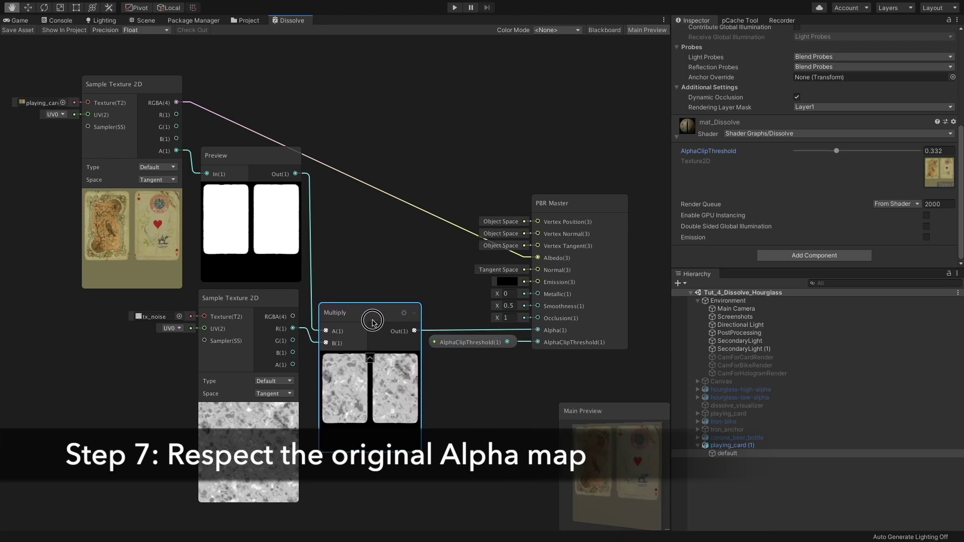
Save the graph and set mat_Dissolve's AlphaClipThreshold to 0.287 while viewing the card in the scene
{"action": "left_click", "coordinate": [362, 262]}
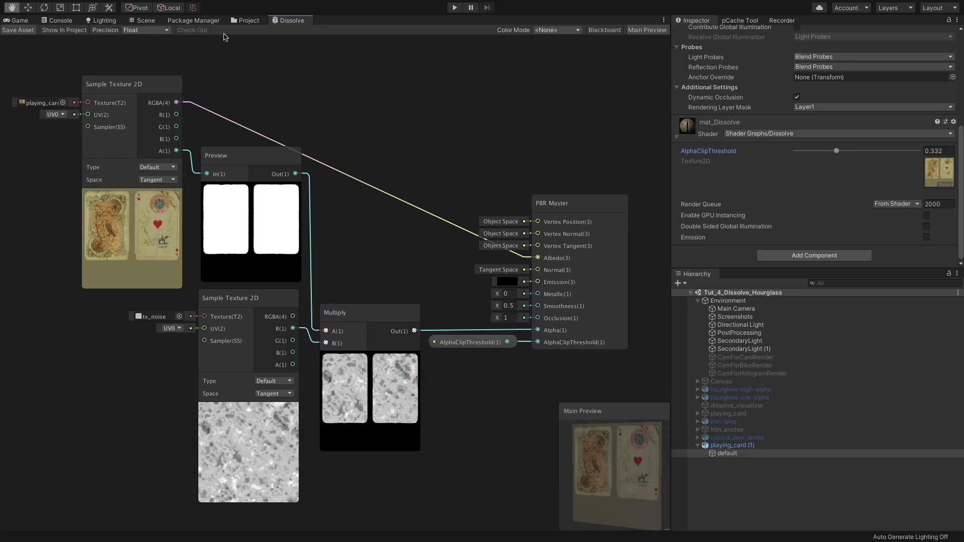
{"action": "left_click", "coordinate": [160, 21]}
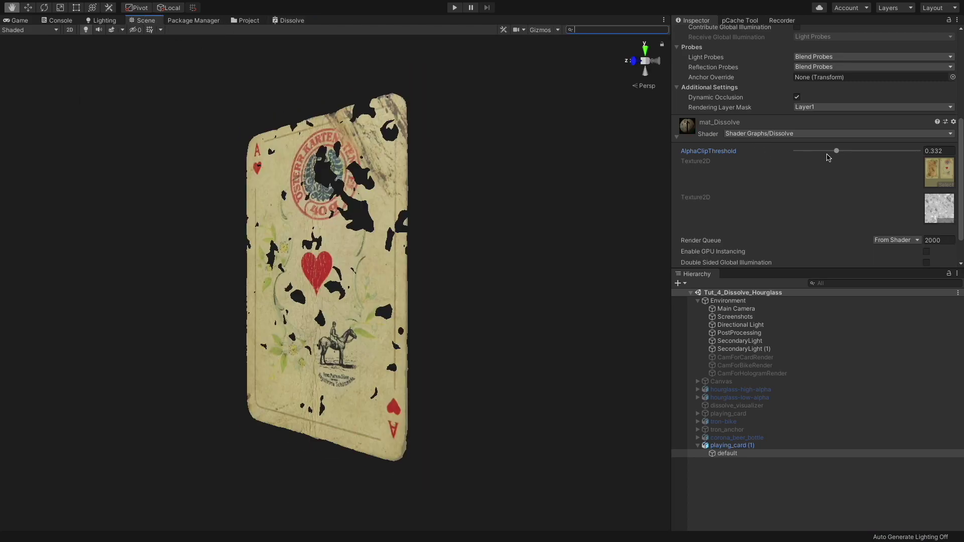
{"action": "mouse_move", "coordinate": [832, 152]}
{"action": "left_mouse_down"}
{"action": "mouse_move", "coordinate": [800, 150]}
{"action": "mouse_move", "coordinate": [930, 151]}
{"action": "mouse_move", "coordinate": [818, 155]}
{"action": "mouse_move", "coordinate": [872, 153]}
{"action": "mouse_move", "coordinate": [831, 152]}
{"action": "left_mouse_up"}
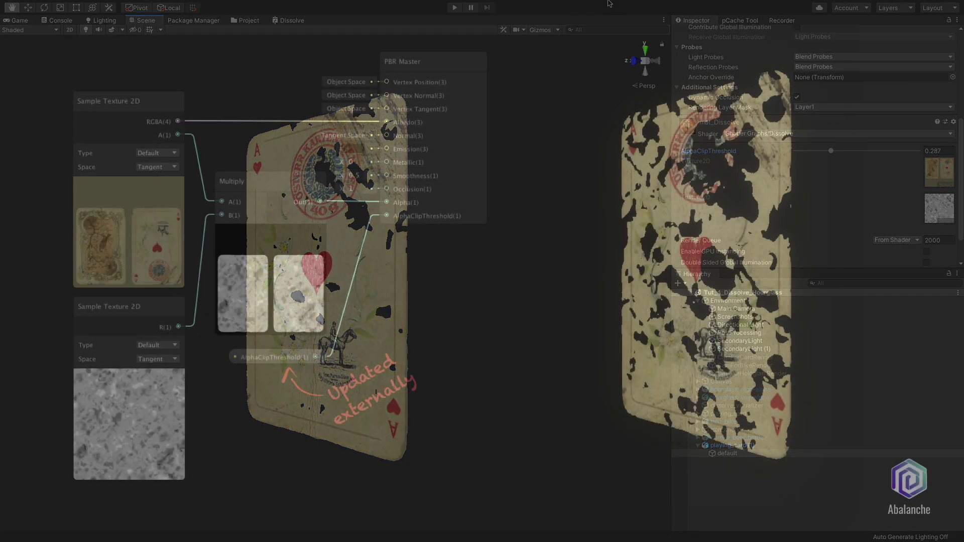
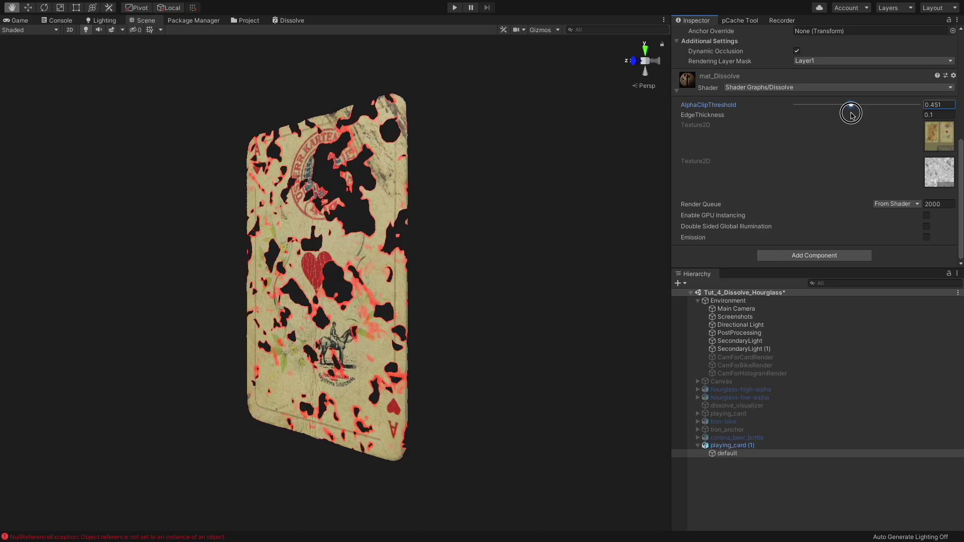
Set the Color node's HDR intensity to 2, save the graph, and test the glowing edges on the card with a higher AlphaClipThreshold
{"action": "left_click", "coordinate": [290, 20]}
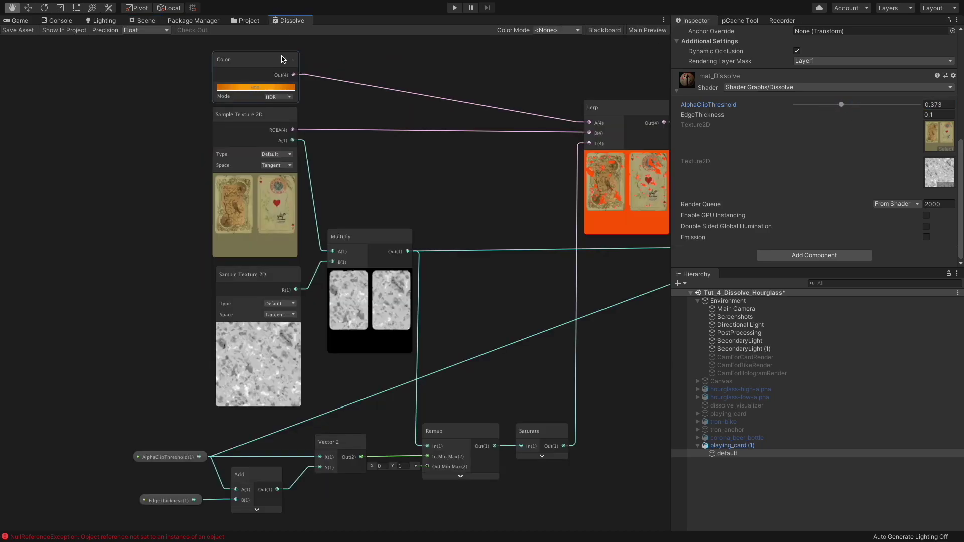
{"action": "left_click", "coordinate": [256, 86]}
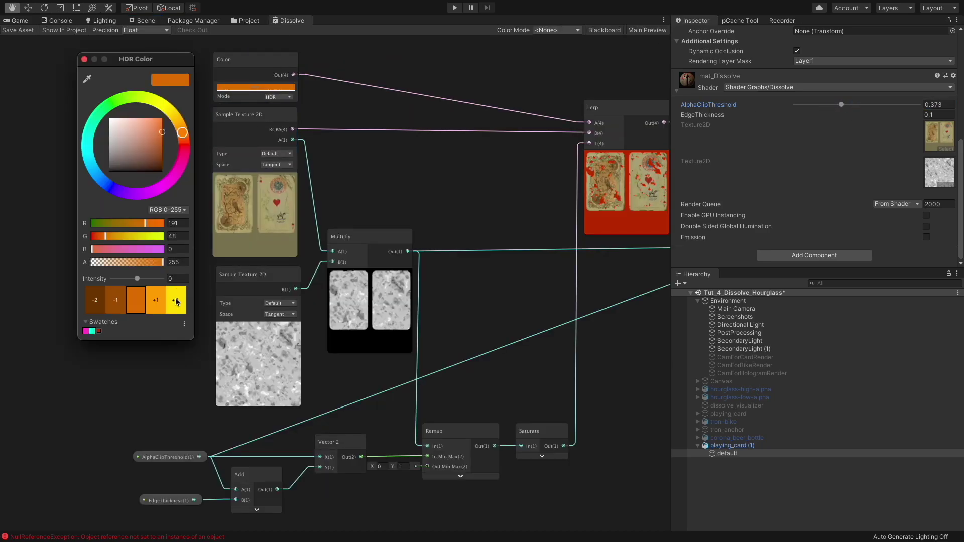
{"action": "left_click", "coordinate": [176, 300]}
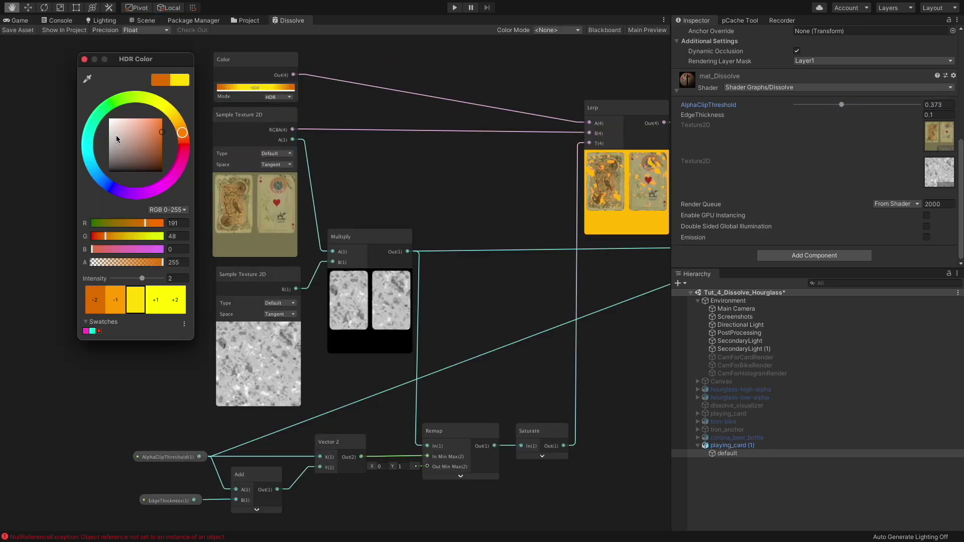
{"action": "left_click", "coordinate": [85, 60]}
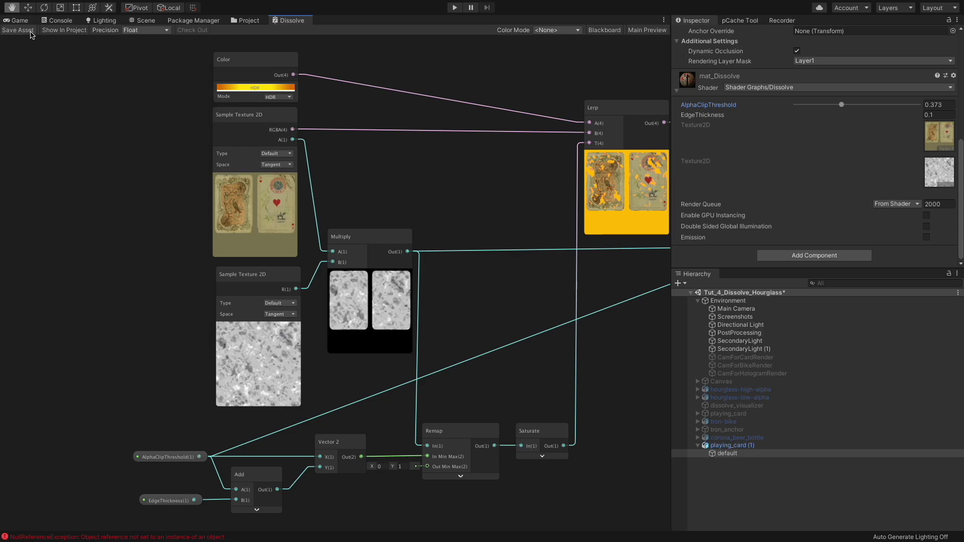
{"action": "left_click", "coordinate": [144, 20]}
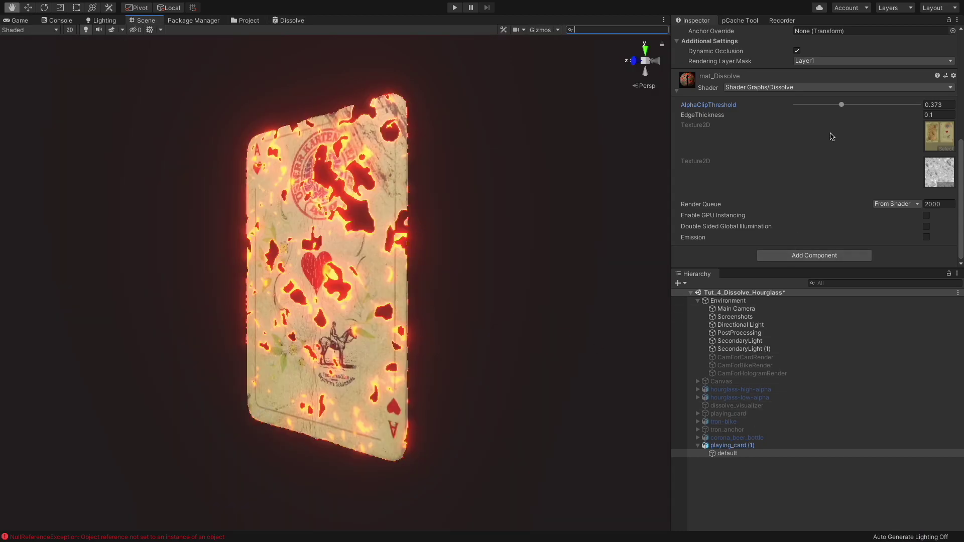
{"action": "left_click_drag", "start_coordinate": [843, 106], "coordinate": [884, 106]}
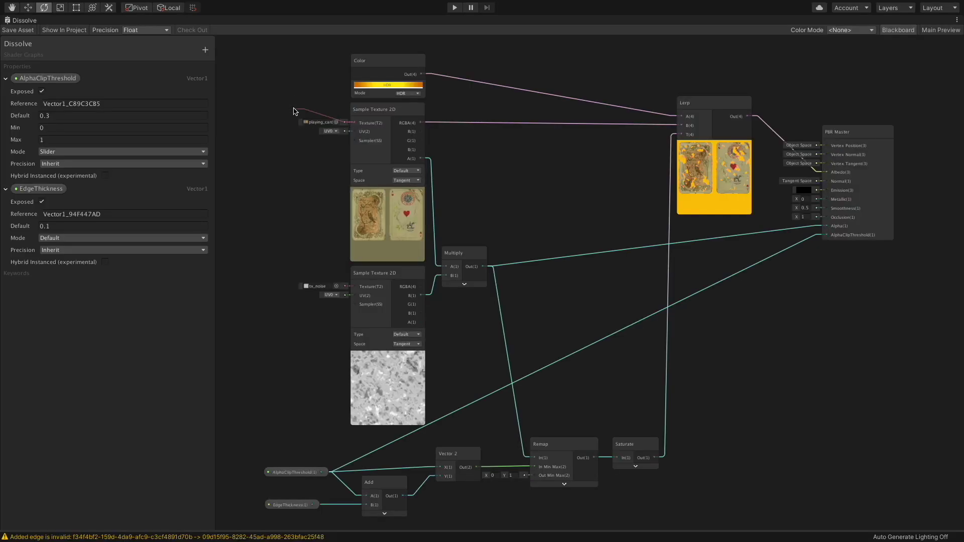
Add a Texture 2D Asset node feeding the card sampler's Texture input and a duplicate of it feeding the noise sampler's Texture input
{"action": "key", "text": "space"}
{"action": "type", "text": "texture"}
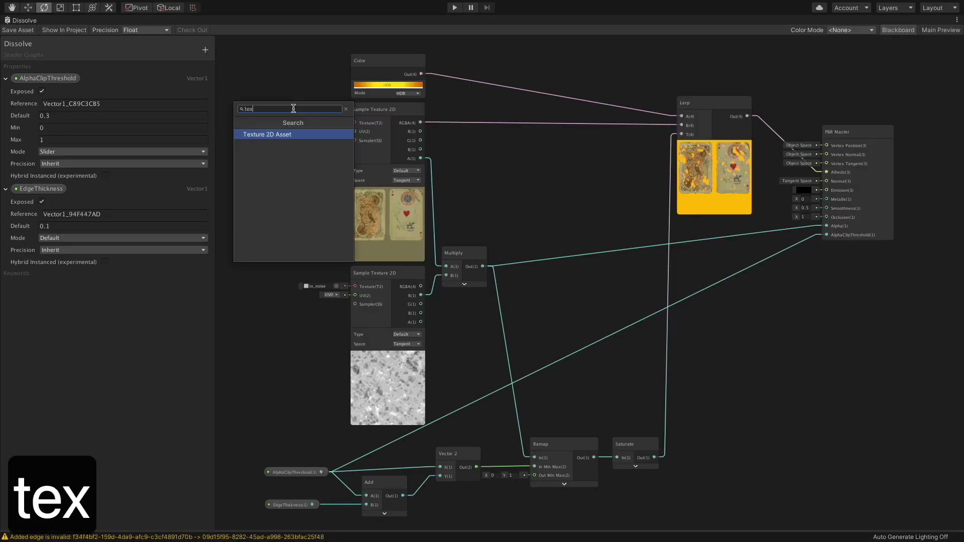
{"action": "key", "text": "Return"}
{"action": "left_click", "coordinate": [265, 108]}
{"action": "key", "text": "super+c"}
{"action": "key", "text": "super+v"}
{"action": "left_click_drag", "start_coordinate": [279, 122], "coordinate": [355, 287]}
{"action": "left_click_drag", "start_coordinate": [276, 284], "coordinate": [282, 265]}
{"action": "left_click_drag", "start_coordinate": [266, 109], "coordinate": [286, 111]}
Convert the Color node and both Texture 2D Asset nodes to Blackboard properties
{"action": "left_click", "coordinate": [369, 66]}
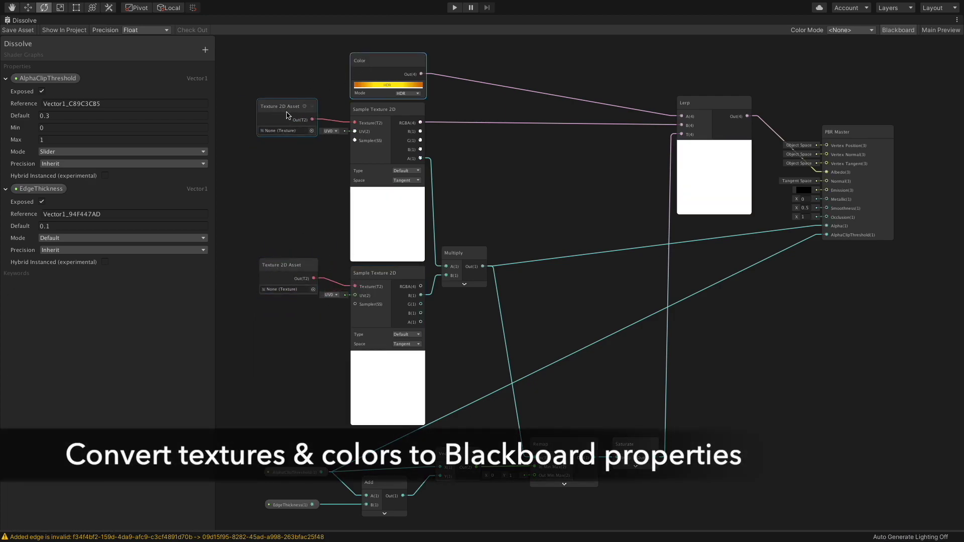
{"action": "left_click", "coordinate": [288, 113], "text": "super"}
{"action": "left_click", "coordinate": [286, 271], "text": "super"}
{"action": "right_click", "coordinate": [287, 273]}
{"action": "left_click", "coordinate": [318, 388]}
Rename the new color property EdgeColor, the card texture property Albedo, and the noise texture property NoiseTexture
{"action": "double_click", "coordinate": [30, 274]}
{"action": "type", "text": "EdgeColor"}
{"action": "key", "text": "Return"}
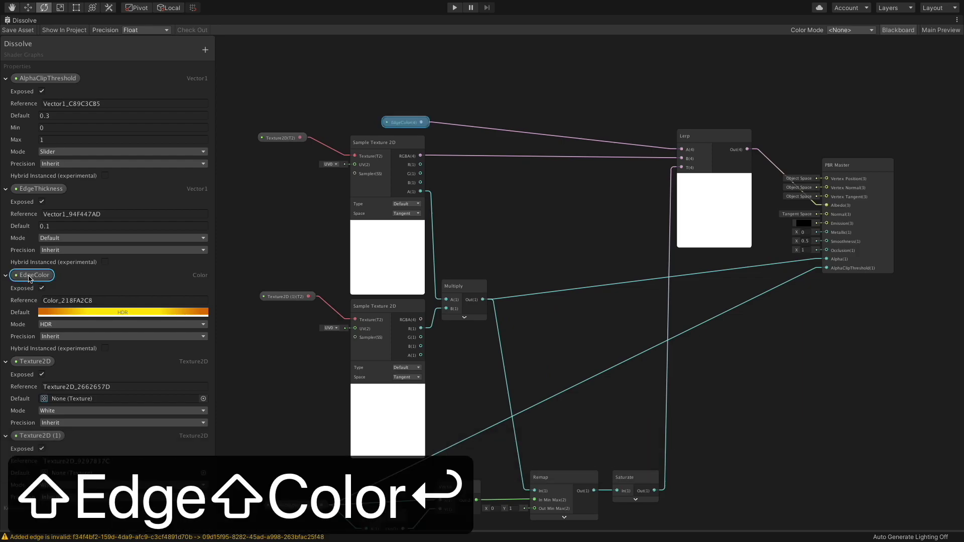
{"action": "double_click", "coordinate": [40, 361]}
{"action": "type", "text": "Albedo"}
{"action": "key", "text": "Return"}
{"action": "double_click", "coordinate": [55, 436]}
{"action": "type", "text": "NoiseTexture"}
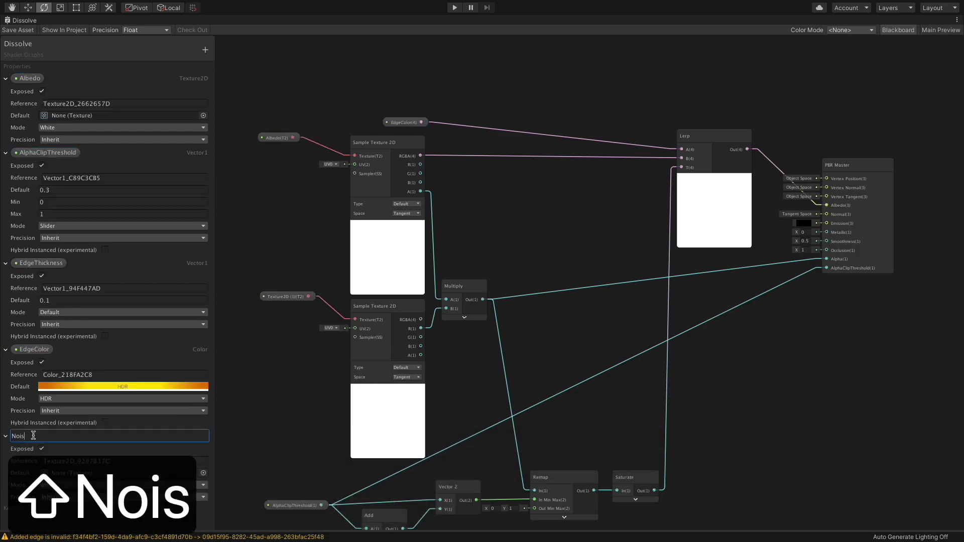
{"action": "key", "text": "Return"}
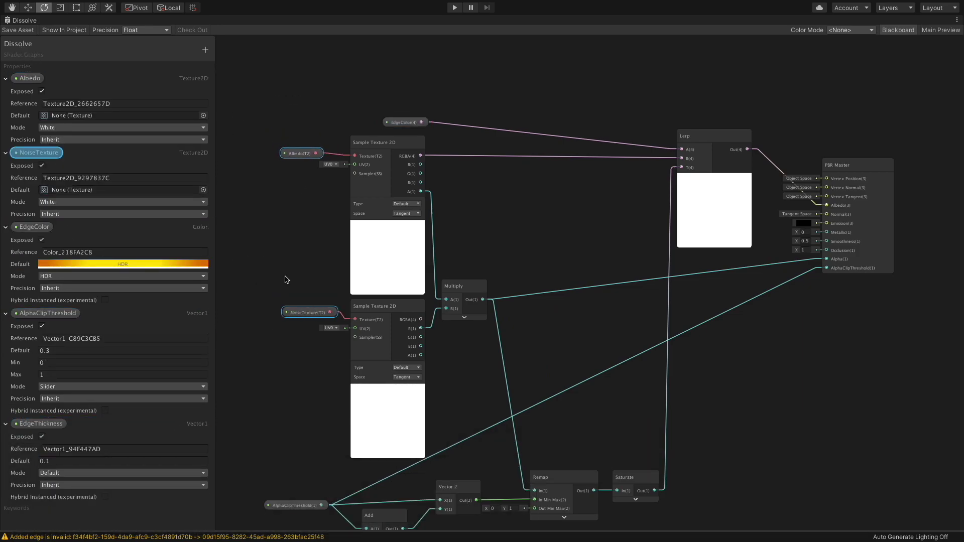
Convert the selected dissolve nodes to a sub-graph saved as _Dissolve_SubGraph in the Shaders folder
{"action": "left_click_drag", "start_coordinate": [954, 150], "coordinate": [300, 513]}
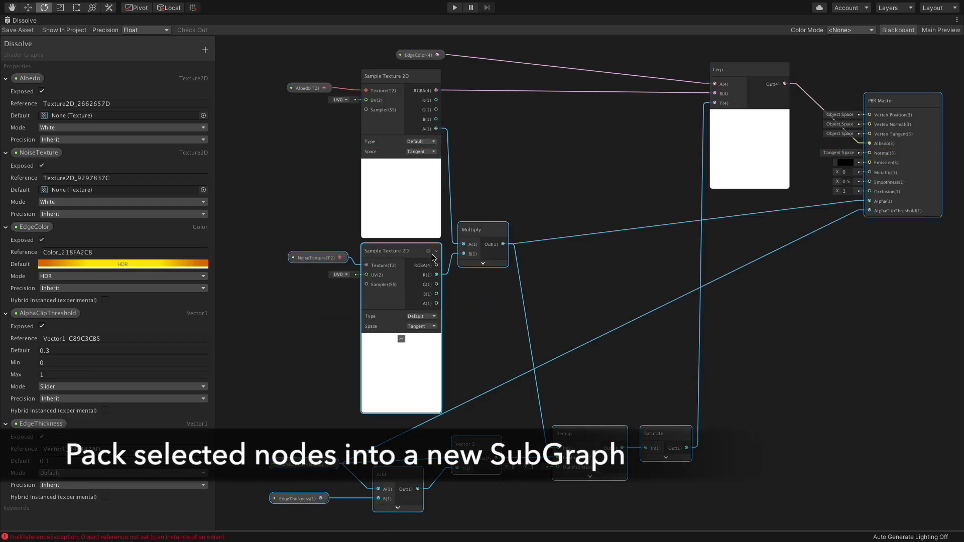
{"action": "right_click", "coordinate": [469, 237]}
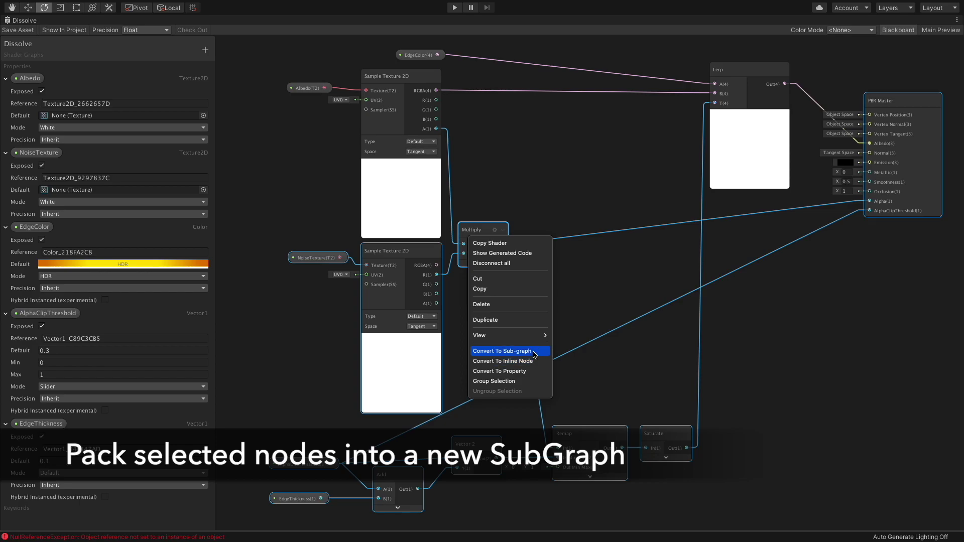
{"action": "left_click", "coordinate": [502, 351]}
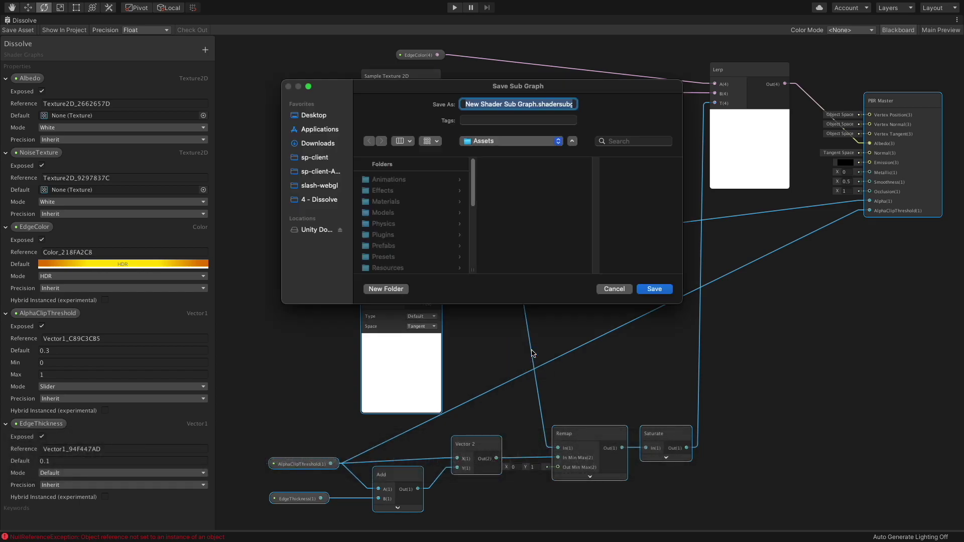
{"action": "type", "text": "_Dissolve_SubGraph"}
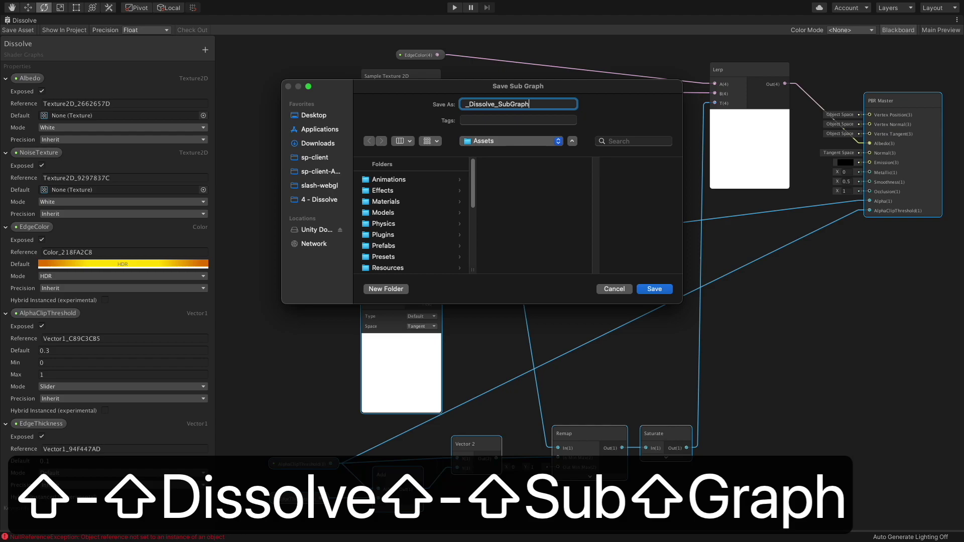
{"action": "scroll", "coordinate": [407, 236], "scroll_direction": "down", "scroll_amount": 5}
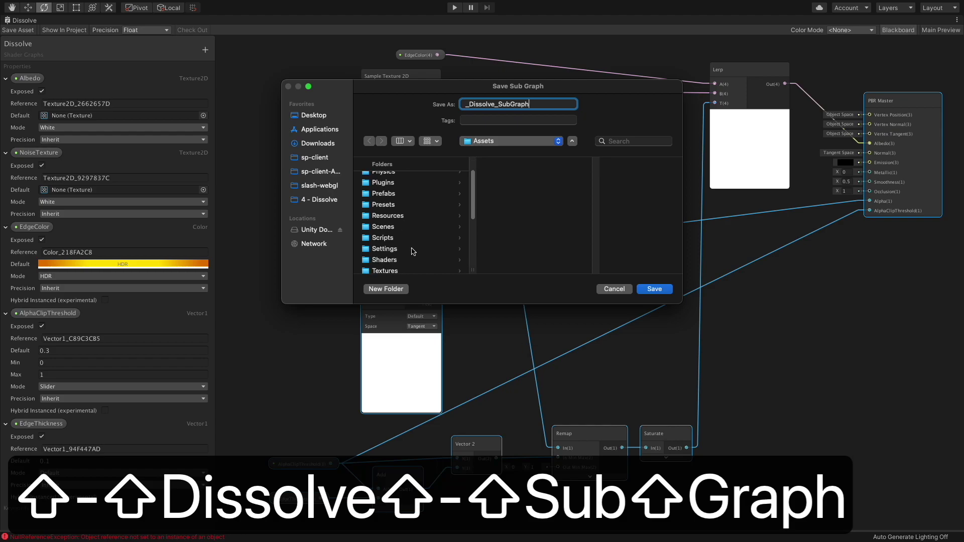
{"action": "left_click", "coordinate": [397, 212]}
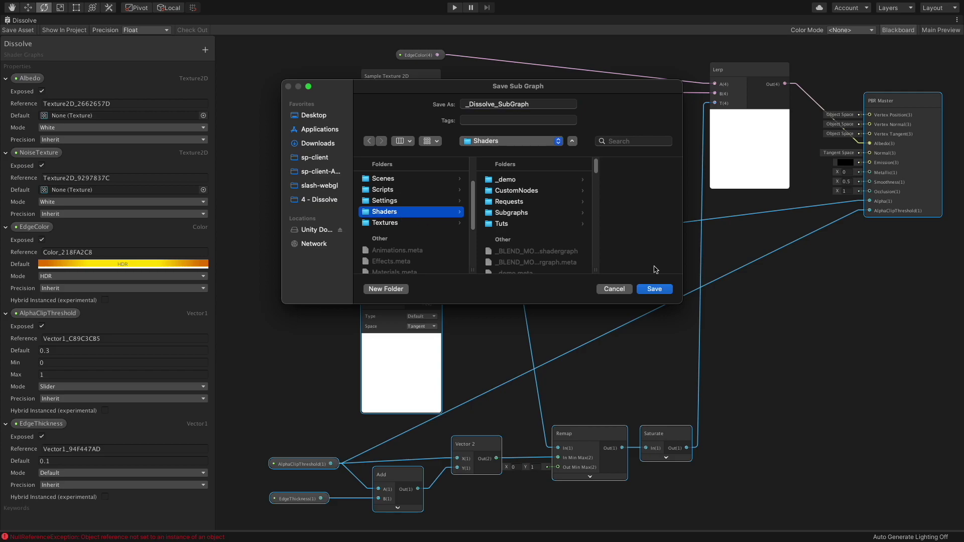
{"action": "left_click", "coordinate": [651, 289]}
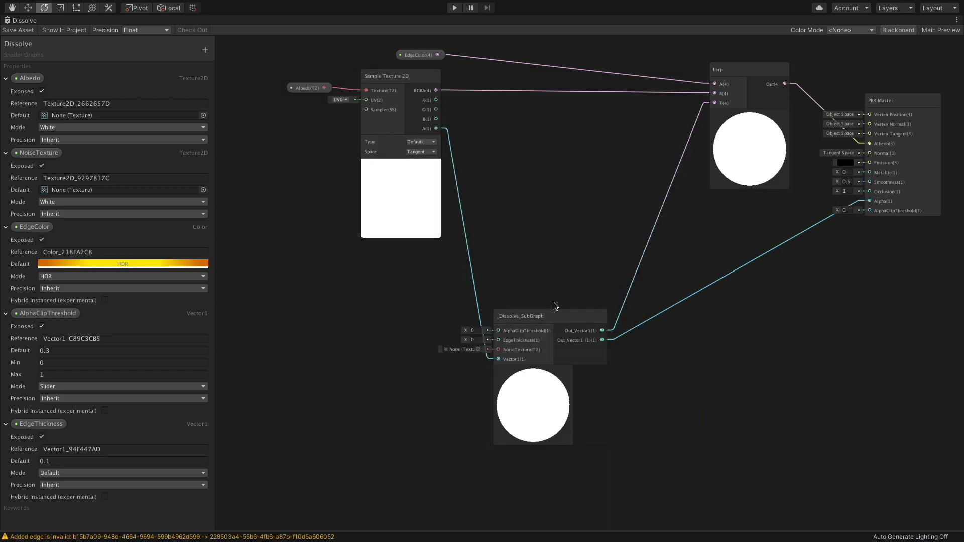
Reposition the _Dissolve_SubGraph node and feed its matching inputs with the AlphaClipThreshold, EdgeThickness and NoiseTexture properties
{"action": "left_click_drag", "start_coordinate": [572, 290], "coordinate": [604, 236]}
{"action": "left_click", "coordinate": [416, 357]}
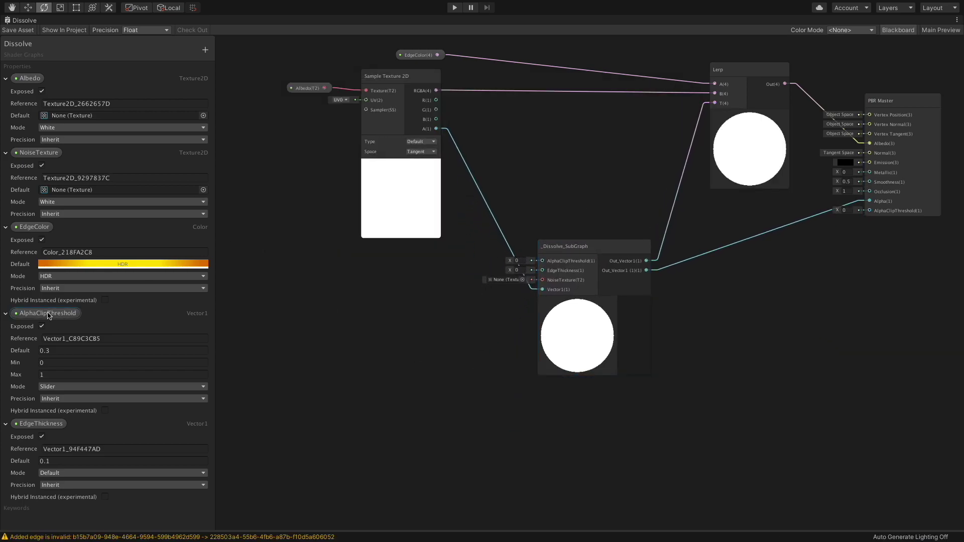
{"action": "left_click_drag", "start_coordinate": [457, 277], "coordinate": [411, 268]}
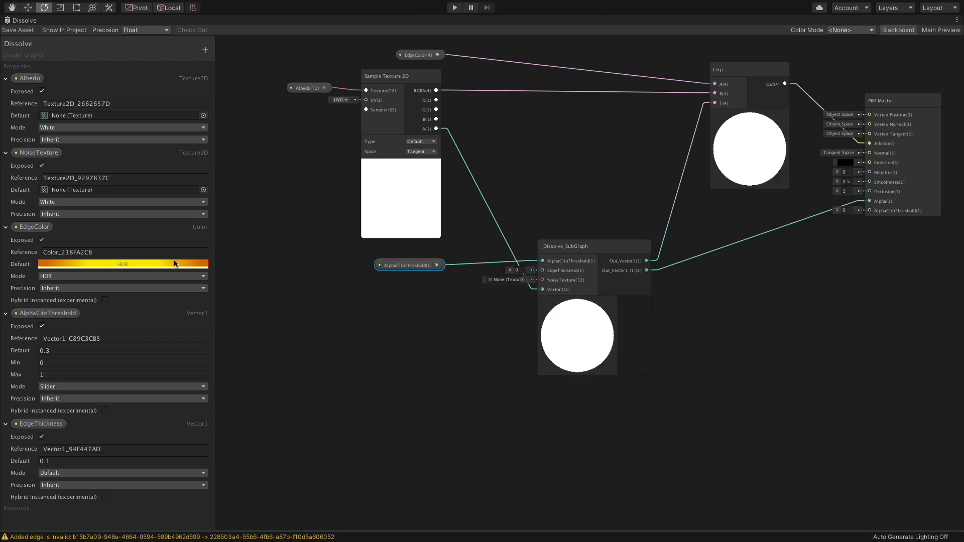
{"action": "left_click_drag", "start_coordinate": [42, 425], "coordinate": [542, 270]}
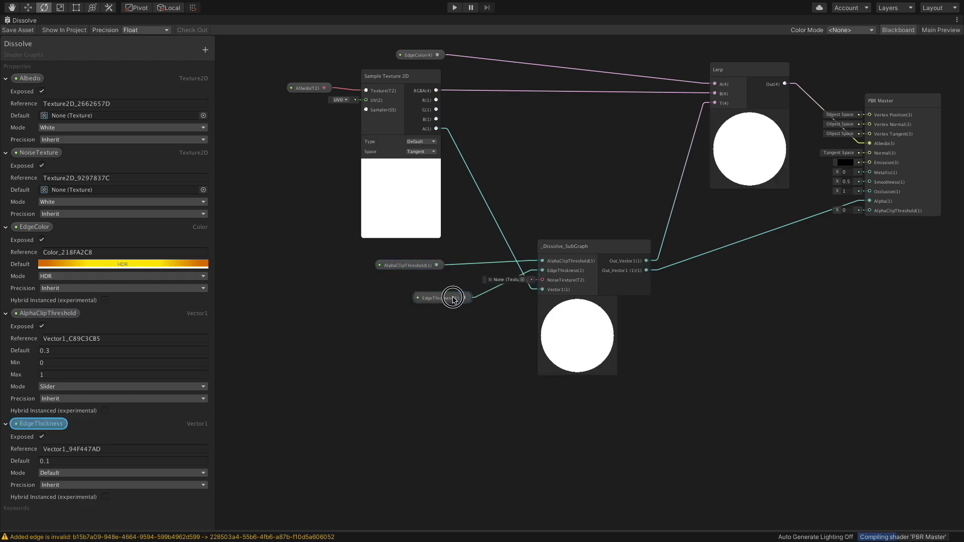
{"action": "left_click_drag", "start_coordinate": [452, 298], "coordinate": [411, 292]}
{"action": "left_click_drag", "start_coordinate": [43, 153], "coordinate": [425, 315]}
{"action": "left_click_drag", "start_coordinate": [476, 321], "coordinate": [395, 311]}
{"action": "left_click", "coordinate": [822, 318]}
{"action": "middle_click_drag", "start_coordinate": [729, 313], "coordinate": [723, 327]}
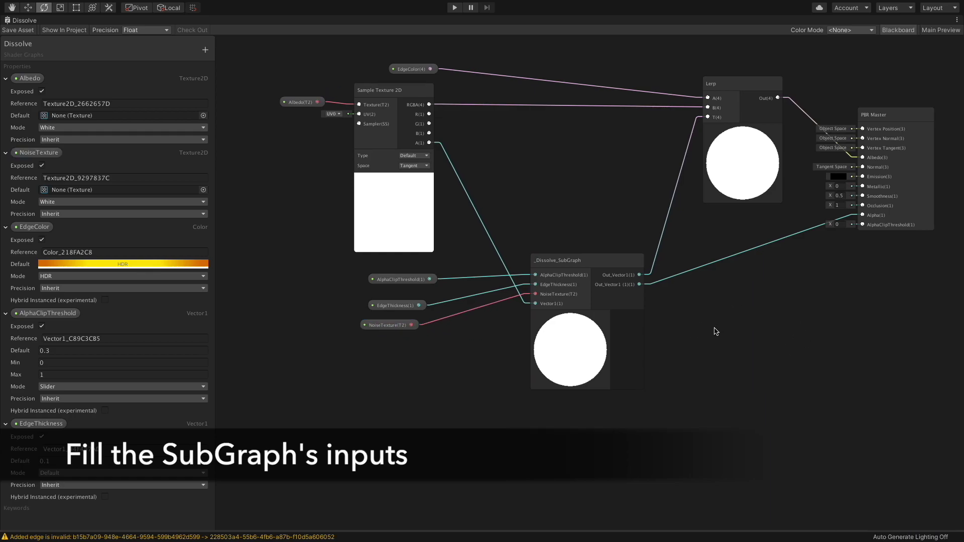
Hide the Blackboard and open the _Dissolve_SubGraph node's sub-graph for editing
{"action": "left_click", "coordinate": [912, 32]}
{"action": "key", "text": "a"}
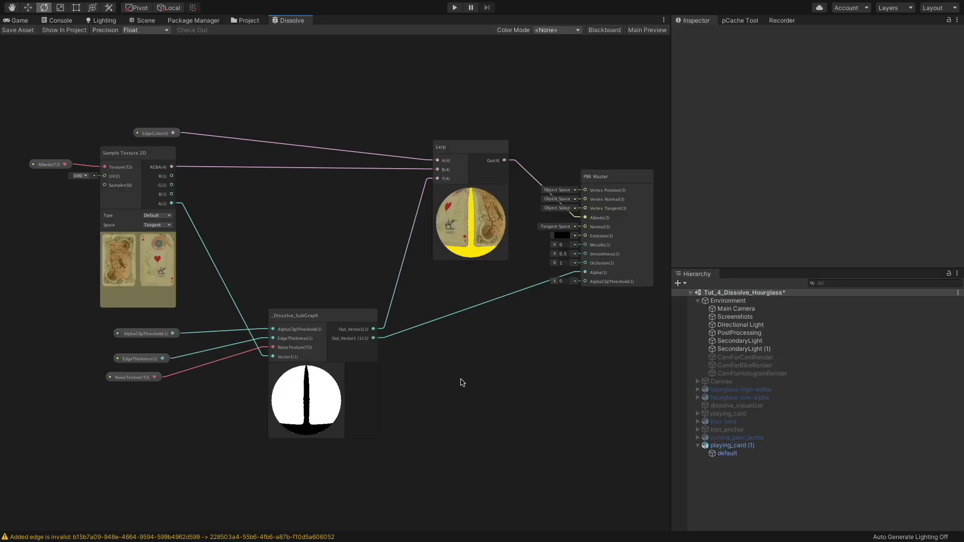
{"action": "right_click", "coordinate": [339, 321]}
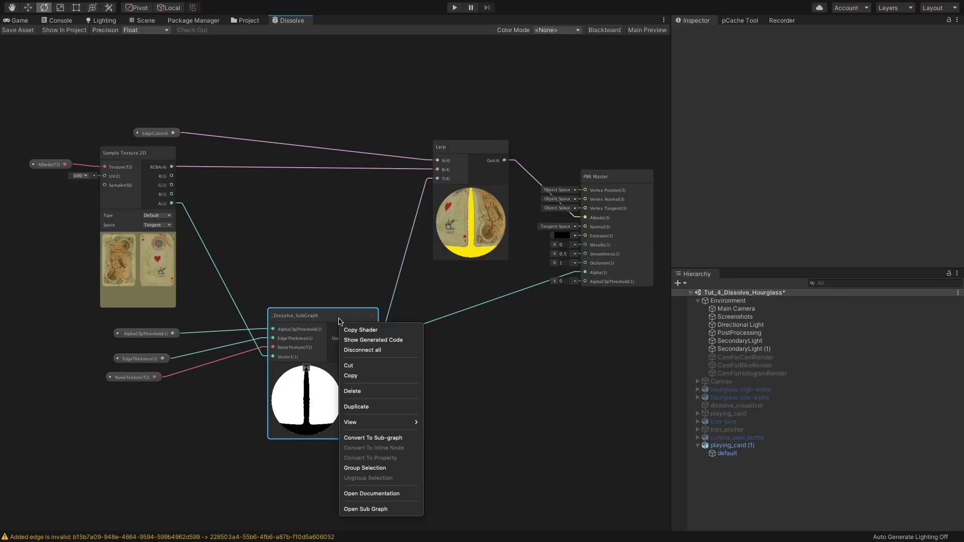
{"action": "left_click", "coordinate": [393, 510]}
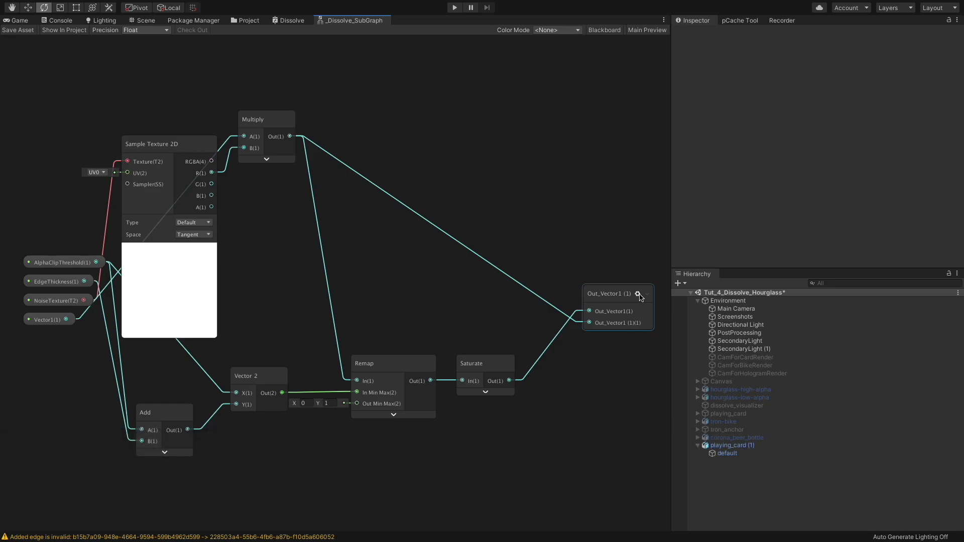
Rename the sub-graph's first output LerpEdge and its second output Alpha, and save the sub-graph
{"action": "left_click", "coordinate": [638, 294]}
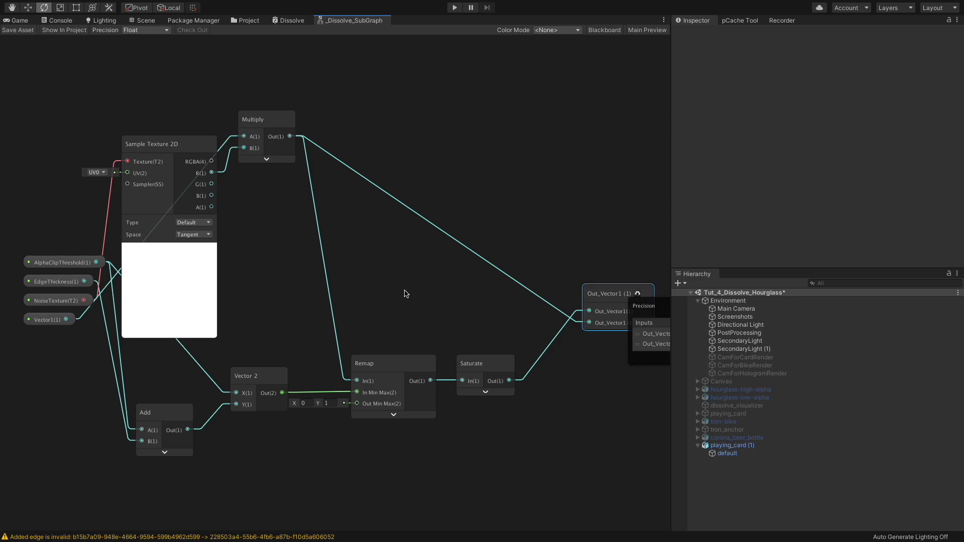
{"action": "middle_click_drag", "start_coordinate": [578, 257], "coordinate": [380, 188]}
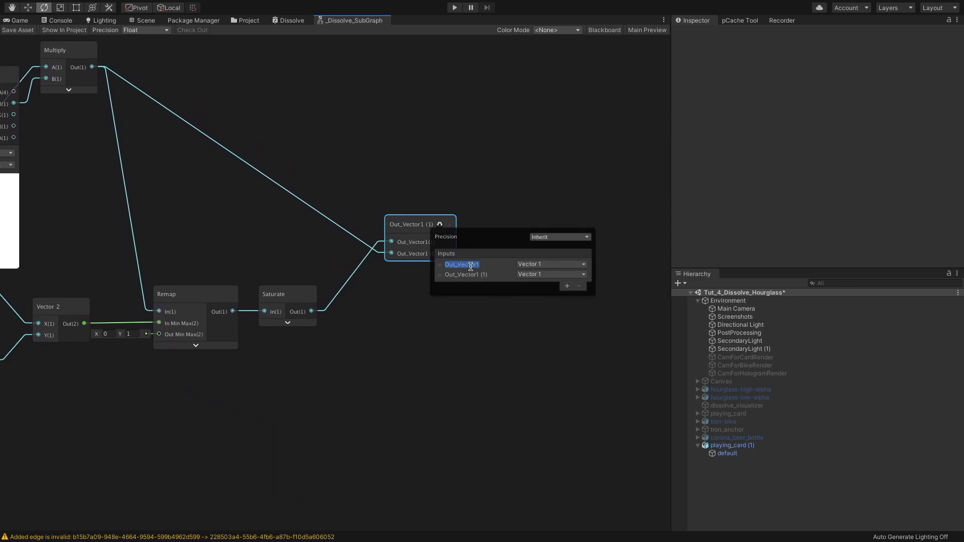
{"action": "key", "text": "super+a"}
{"action": "type", "text": "LerpEdge"}
{"action": "key", "text": "Return"}
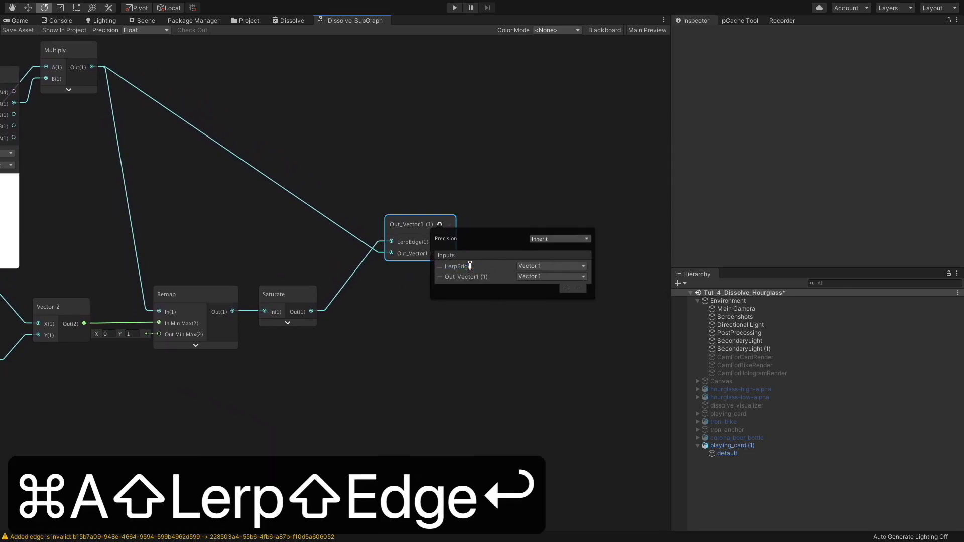
{"action": "key", "text": "super+a"}
{"action": "type", "text": "Alpha"}
{"action": "key", "text": "Return"}
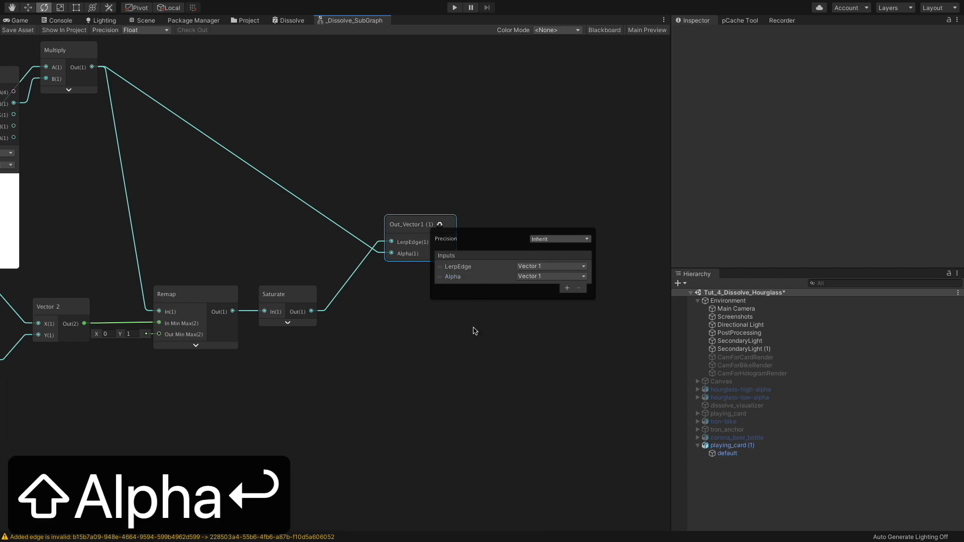
{"action": "left_click", "coordinate": [439, 226]}
{"action": "scroll", "coordinate": [514, 366], "scroll_direction": "down", "scroll_amount": 4}
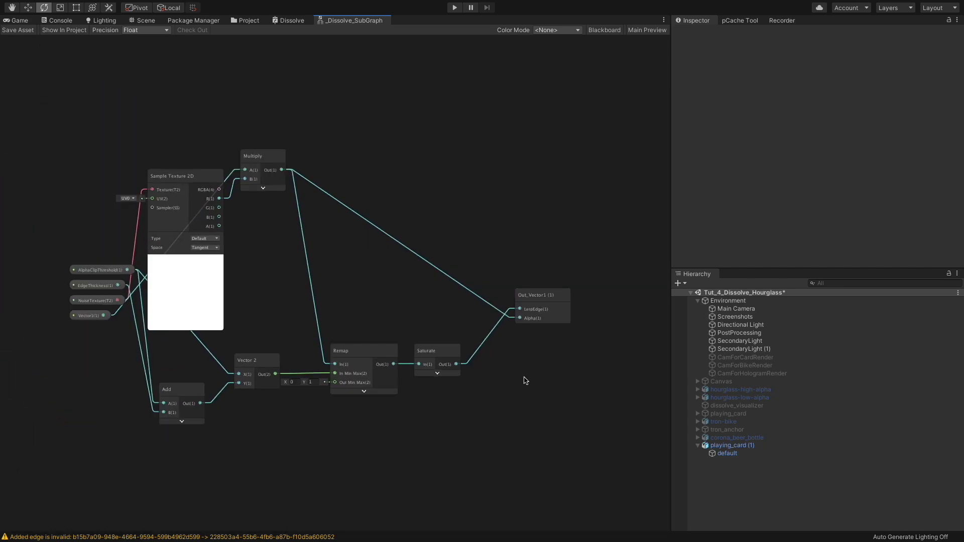
{"action": "middle_click_drag", "start_coordinate": [522, 381], "coordinate": [535, 314]}
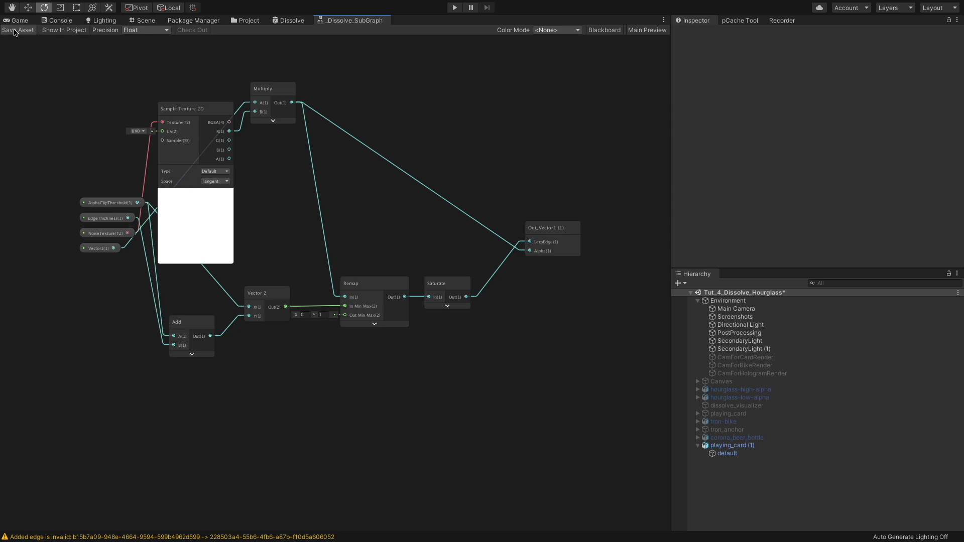
Return to the Dissolve graph and check the output ports on the _Dissolve_SubGraph node
{"action": "left_click", "coordinate": [284, 20]}
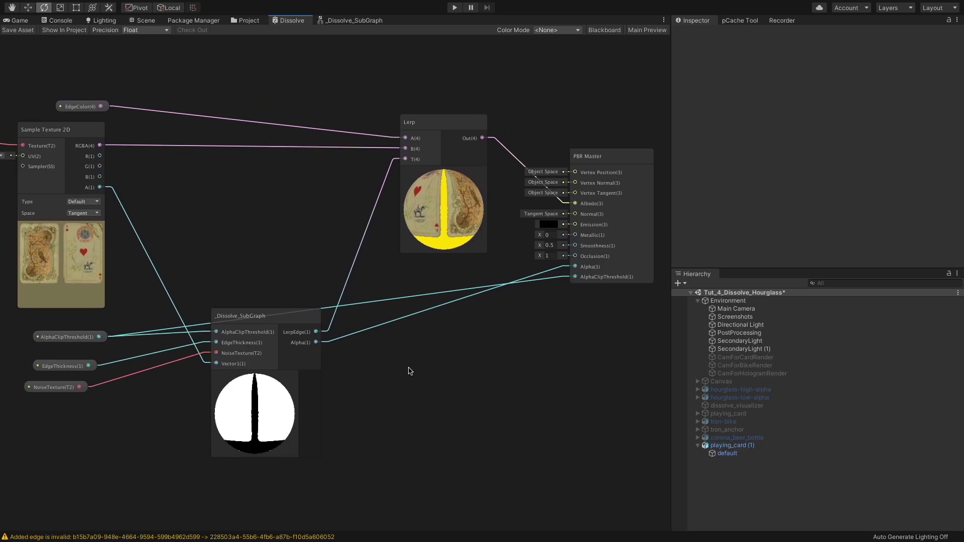
{"action": "scroll", "coordinate": [409, 370], "scroll_direction": "up", "scroll_amount": 1}
{"action": "scroll", "coordinate": [410, 367], "scroll_direction": "down", "scroll_amount": 3}
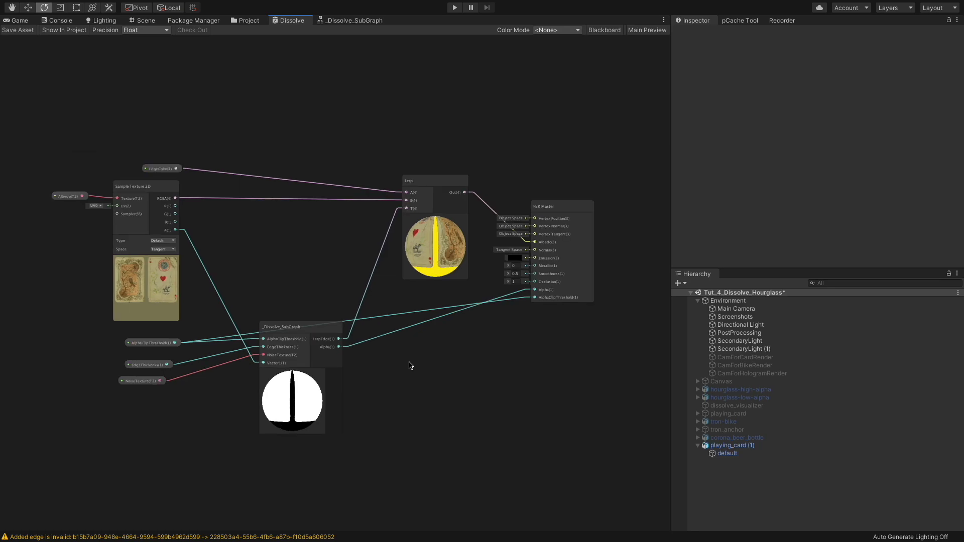
{"action": "middle_click_drag", "start_coordinate": [421, 364], "coordinate": [427, 380]}
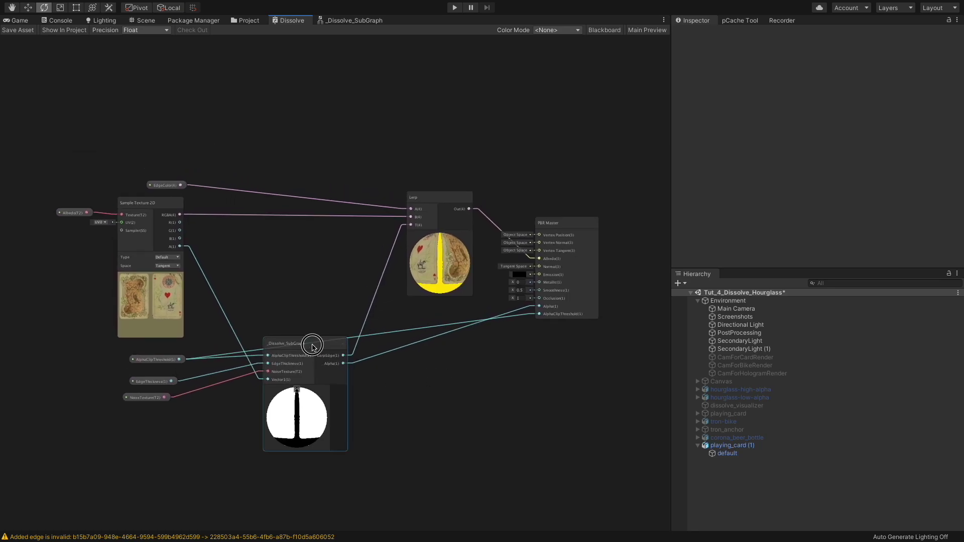
Reopen the sub-graph, collapse the noise sampler's preview, and place the Vector1 property node beside the Multiply node
{"action": "double_click", "coordinate": [312, 345]}
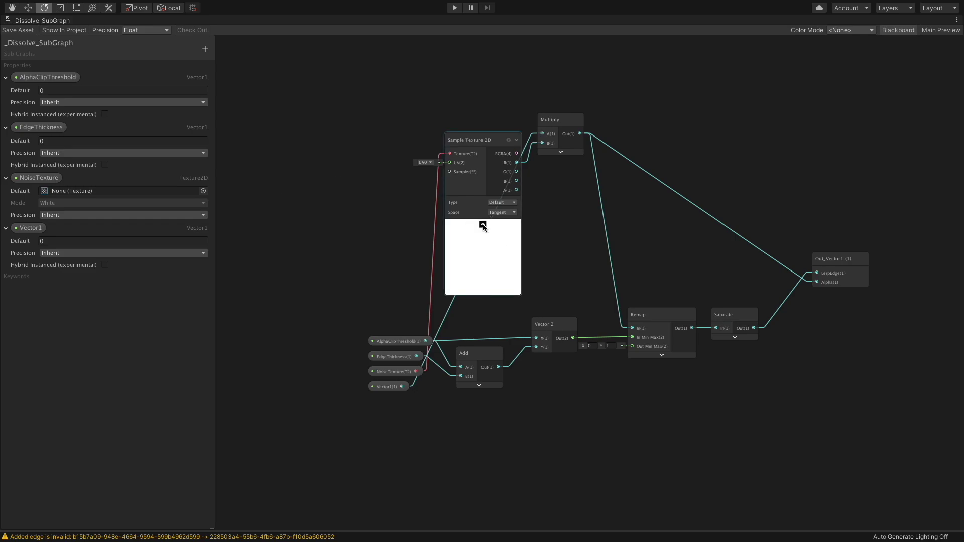
{"action": "left_click", "coordinate": [483, 225]}
{"action": "left_click_drag", "start_coordinate": [392, 387], "coordinate": [479, 120]}
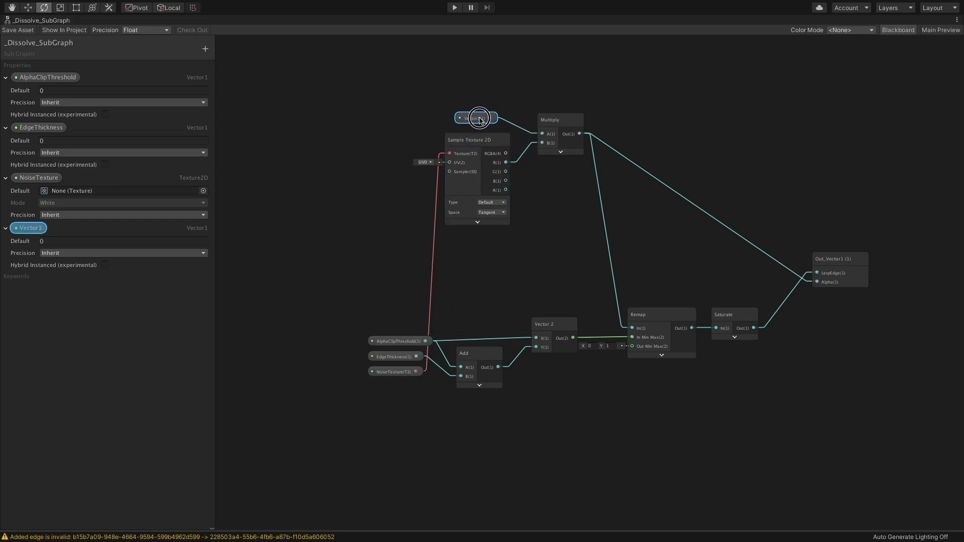
Rename the Vector1 property Alpha, move it first in the property list, and place the NoiseTexture node beside its sampler
{"action": "double_click", "coordinate": [39, 231]}
{"action": "type", "text": "Alpha"}
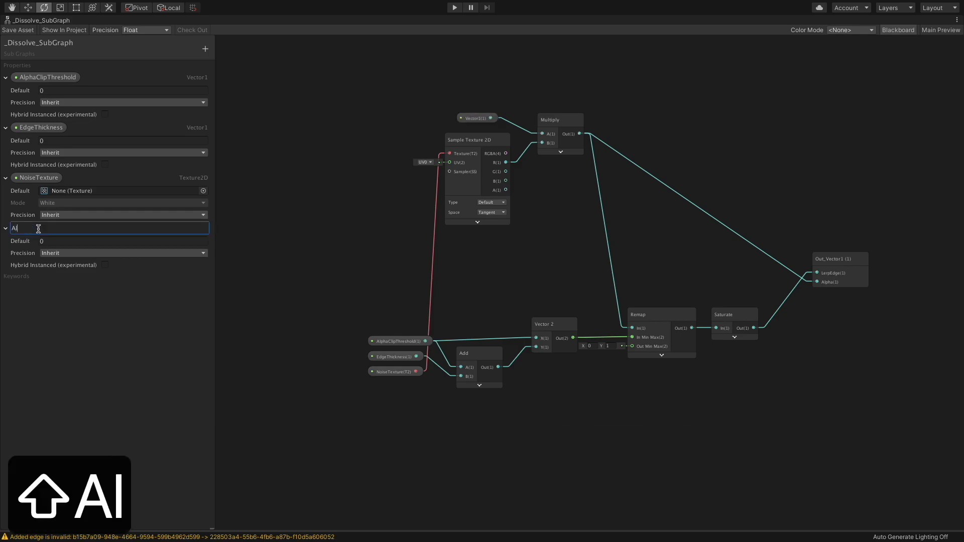
{"action": "key", "text": "Return"}
{"action": "left_click_drag", "start_coordinate": [39, 231], "coordinate": [30, 73]}
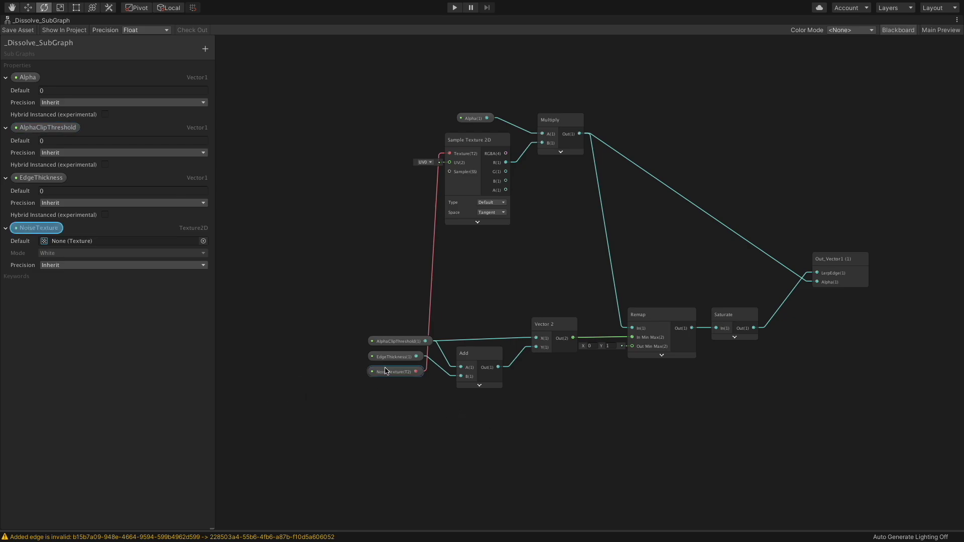
{"action": "left_click_drag", "start_coordinate": [394, 371], "coordinate": [404, 151]}
{"action": "left_click", "coordinate": [627, 418]}
Add a third Vector 1 port named AlphaClipThreshold to the sub-graph's output node
{"action": "middle_click_drag", "start_coordinate": [624, 381], "coordinate": [540, 343]}
{"action": "scroll", "coordinate": [770, 256], "scroll_direction": "up", "scroll_amount": 2}
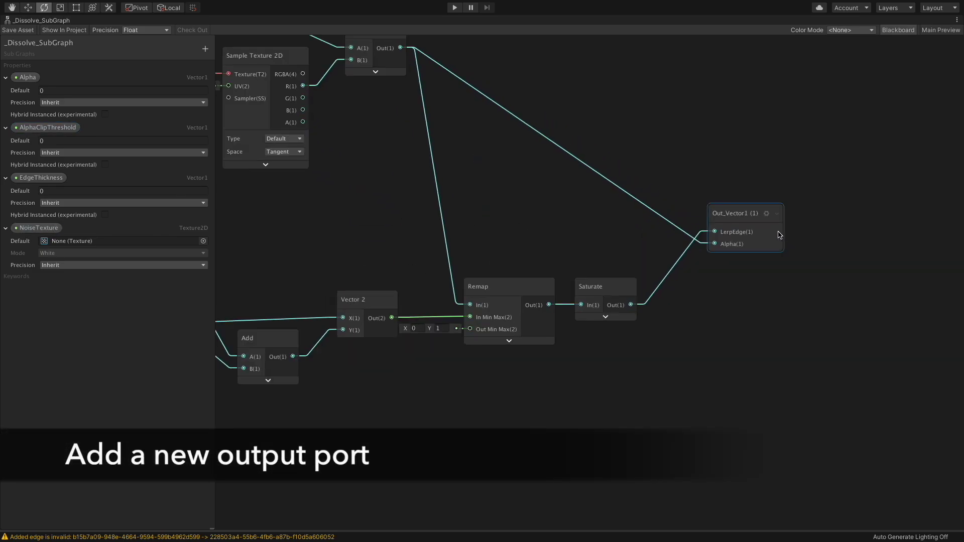
{"action": "left_click", "coordinate": [767, 214]}
{"action": "left_click", "coordinate": [901, 280]}
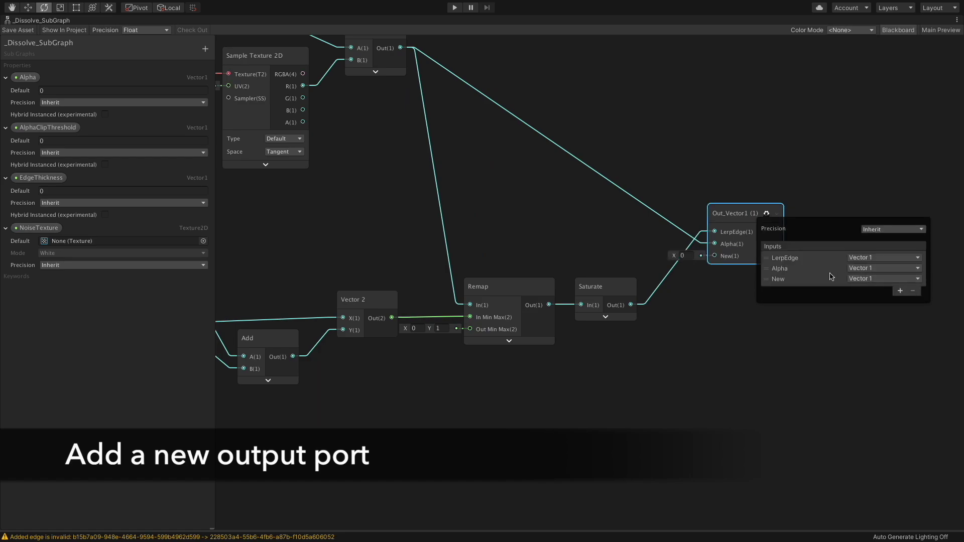
{"action": "double_click", "coordinate": [805, 279]}
{"action": "type", "text": "AlphaClipThreshold"}
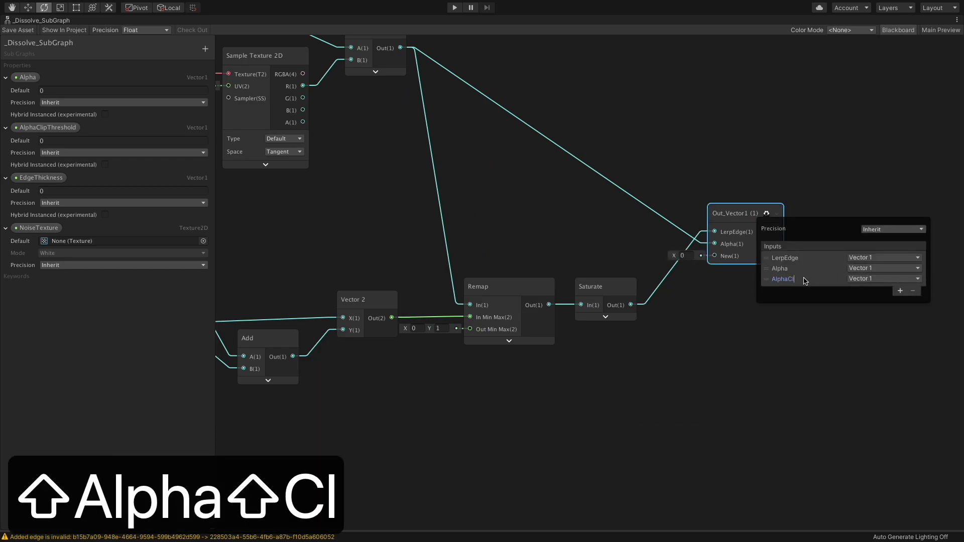
{"action": "key", "text": "Return"}
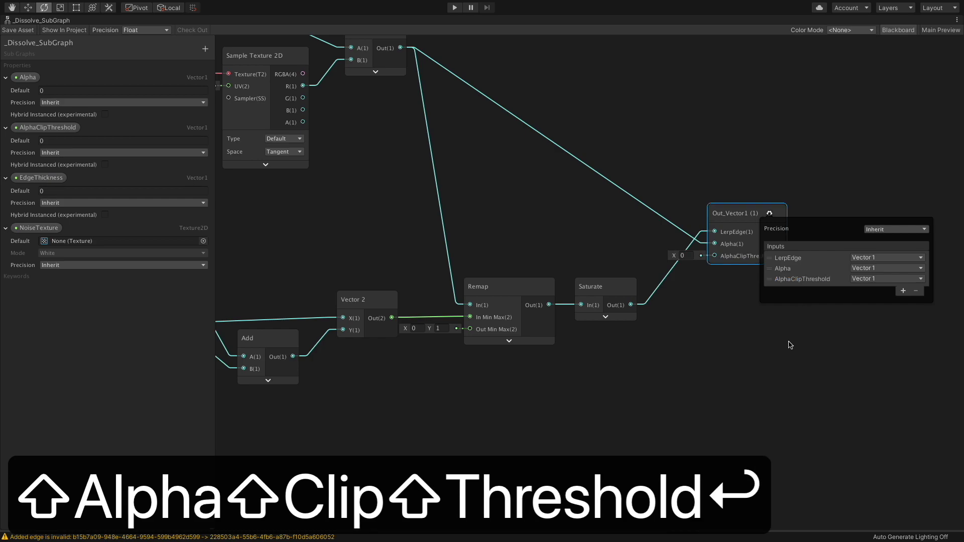
{"action": "left_click", "coordinate": [770, 216]}
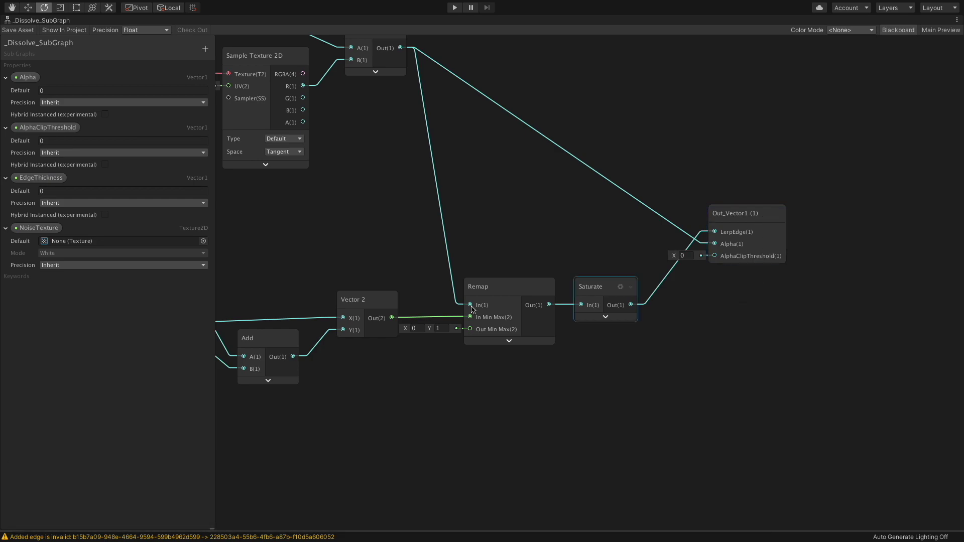
Connect the AlphaClipThreshold property node to the new AlphaClipThreshold output and tidy the sub-graph's node layout
{"action": "scroll", "coordinate": [392, 247], "scroll_direction": "down", "scroll_amount": 4}
{"action": "left_click_drag", "start_coordinate": [281, 289], "coordinate": [574, 253]}
{"action": "key", "text": "f"}
{"action": "middle_click_drag", "start_coordinate": [555, 309], "coordinate": [630, 277]}
{"action": "scroll", "coordinate": [627, 279], "scroll_direction": "down", "scroll_amount": 3}
{"action": "left_click_drag", "start_coordinate": [372, 119], "coordinate": [558, 226]}
{"action": "mouse_move", "coordinate": [529, 148]}
{"action": "left_mouse_down"}
{"action": "mouse_move", "coordinate": [531, 246]}
{"action": "mouse_move", "coordinate": [530, 230]}
{"action": "left_mouse_up"}
{"action": "left_click_drag", "start_coordinate": [297, 173], "coordinate": [784, 390]}
{"action": "key", "text": "f"}
{"action": "middle_click_drag", "start_coordinate": [609, 149], "coordinate": [683, 144]}
Return to the Dissolve graph, hide the Blackboard, and connect the sub-graph's AlphaClipThreshold output to the PBR Master's AlphaClipThreshold
{"action": "right_click", "coordinate": [63, 20]}
{"action": "left_click", "coordinate": [83, 27]}
{"action": "left_click", "coordinate": [296, 20]}
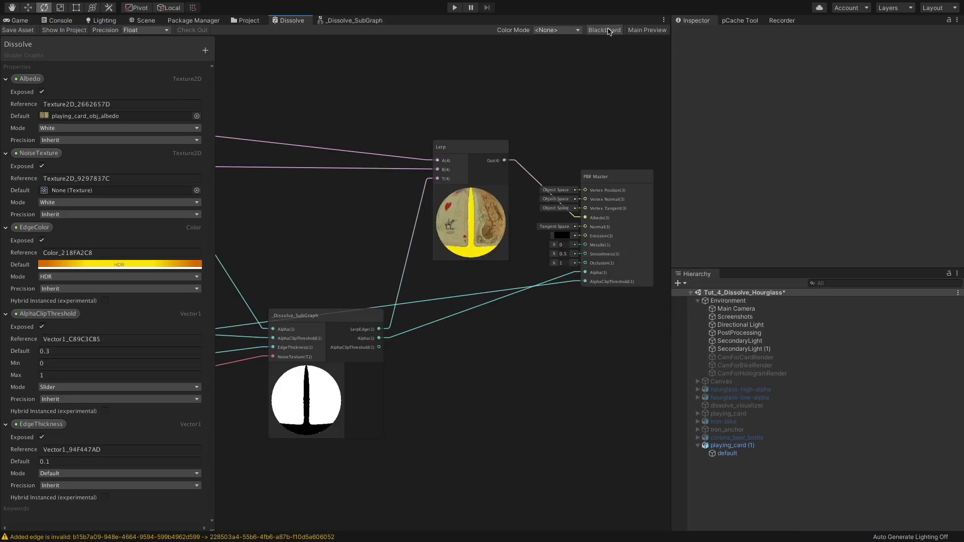
{"action": "left_click", "coordinate": [605, 30]}
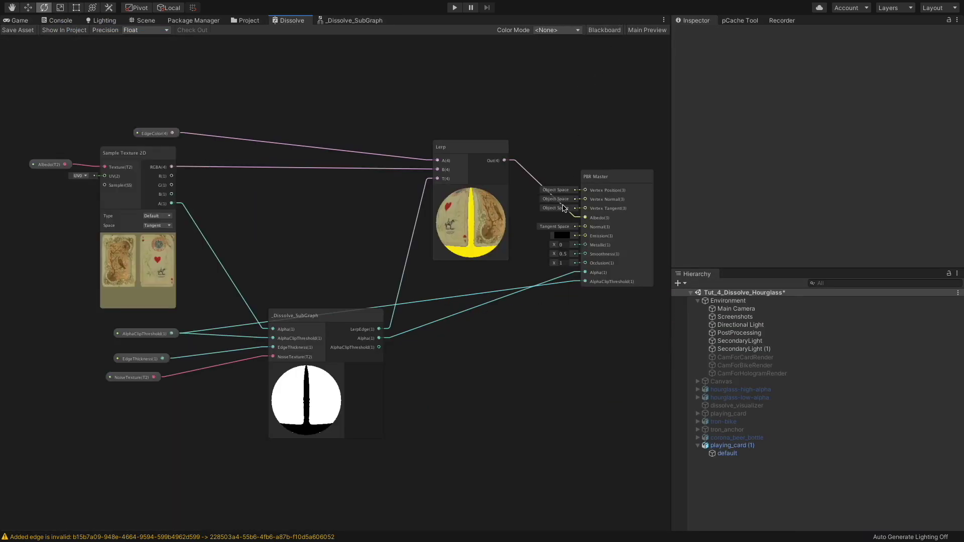
{"action": "left_click_drag", "start_coordinate": [379, 347], "coordinate": [586, 281]}
{"action": "scroll", "coordinate": [356, 282], "scroll_direction": "up", "scroll_amount": 1}
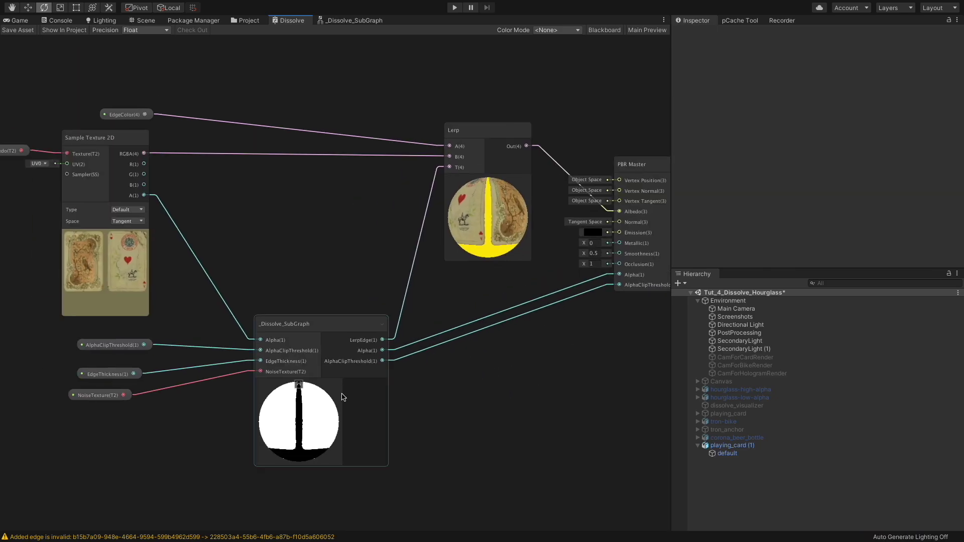
Collapse the _Dissolve_SubGraph node's preview and tidy the placement of the sub-graph and its property nodes
{"action": "left_click", "coordinate": [336, 385]}
{"action": "left_click_drag", "start_coordinate": [334, 326], "coordinate": [370, 252]}
{"action": "scroll", "coordinate": [382, 352], "scroll_direction": "down", "scroll_amount": 2}
{"action": "left_click_drag", "start_coordinate": [261, 183], "coordinate": [110, 322]}
{"action": "left_click_drag", "start_coordinate": [186, 308], "coordinate": [223, 311]}
{"action": "left_click", "coordinate": [236, 401]}
{"action": "left_click_drag", "start_coordinate": [177, 399], "coordinate": [180, 389]}
{"action": "left_click_drag", "start_coordinate": [169, 415], "coordinate": [180, 403]}
{"action": "left_click_drag", "start_coordinate": [223, 421], "coordinate": [207, 382]}
{"action": "left_click", "coordinate": [375, 405]}
Move the EdgeColor node beside the Lerp node and tighten the layout of the other Dissolve graph nodes
{"action": "left_click_drag", "start_coordinate": [123, 156], "coordinate": [259, 408]}
{"action": "left_click_drag", "start_coordinate": [222, 370], "coordinate": [255, 367]}
{"action": "left_click", "coordinate": [312, 430]}
{"action": "left_click_drag", "start_coordinate": [578, 242], "coordinate": [557, 244]}
{"action": "left_click_drag", "start_coordinate": [269, 206], "coordinate": [260, 204]}
{"action": "left_click_drag", "start_coordinate": [180, 233], "coordinate": [197, 229]}
{"action": "left_click", "coordinate": [240, 205]}
{"action": "left_click_drag", "start_coordinate": [241, 206], "coordinate": [387, 229]}
{"action": "left_click_drag", "start_coordinate": [157, 142], "coordinate": [619, 404]}
{"action": "key", "text": "f"}
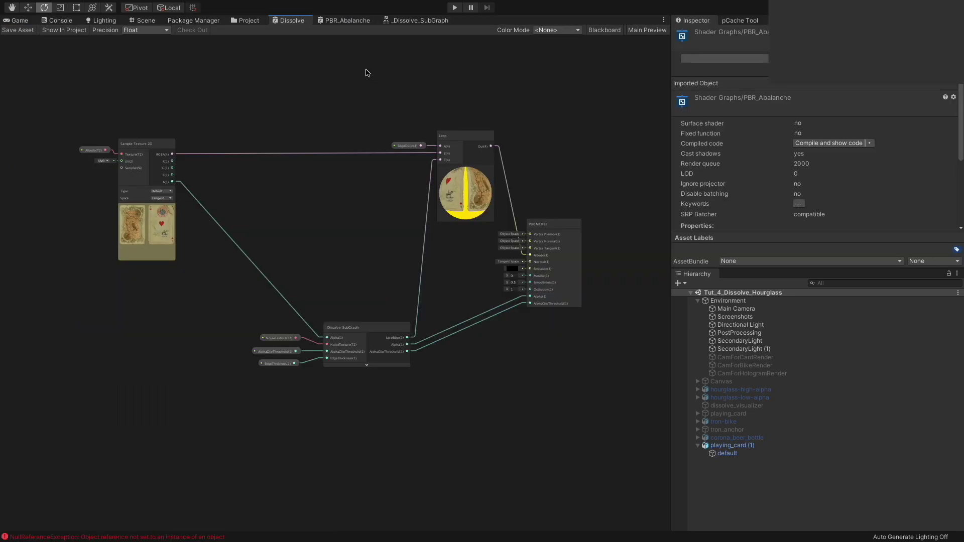
Copy the _PBR_Abalanche sub-graph and its input nodes from the PBR_Abalanche graph and paste them into the Dissolve graph
{"action": "left_click", "coordinate": [349, 22]}
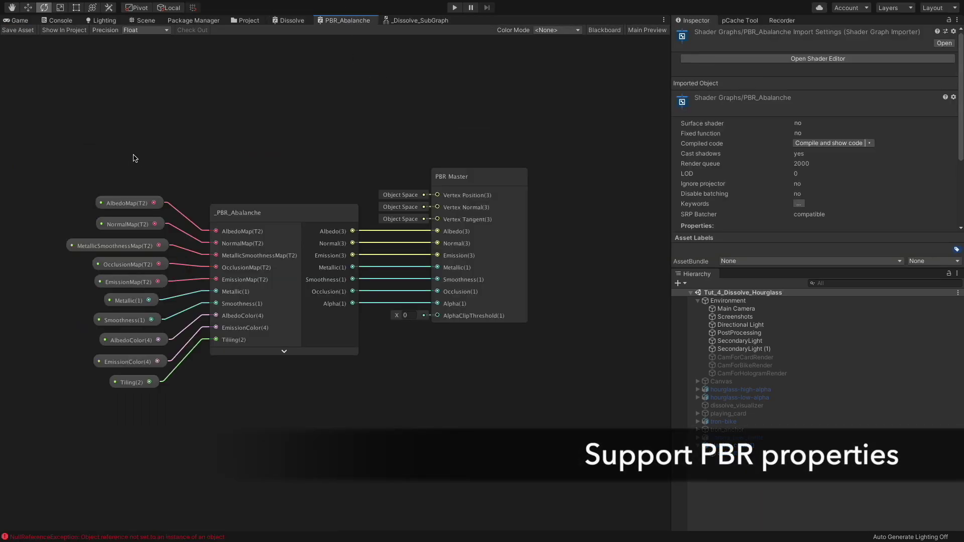
{"action": "left_click_drag", "start_coordinate": [108, 145], "coordinate": [277, 418]}
{"action": "key", "text": "super+c"}
{"action": "left_click", "coordinate": [289, 20]}
{"action": "key", "text": "super+v"}
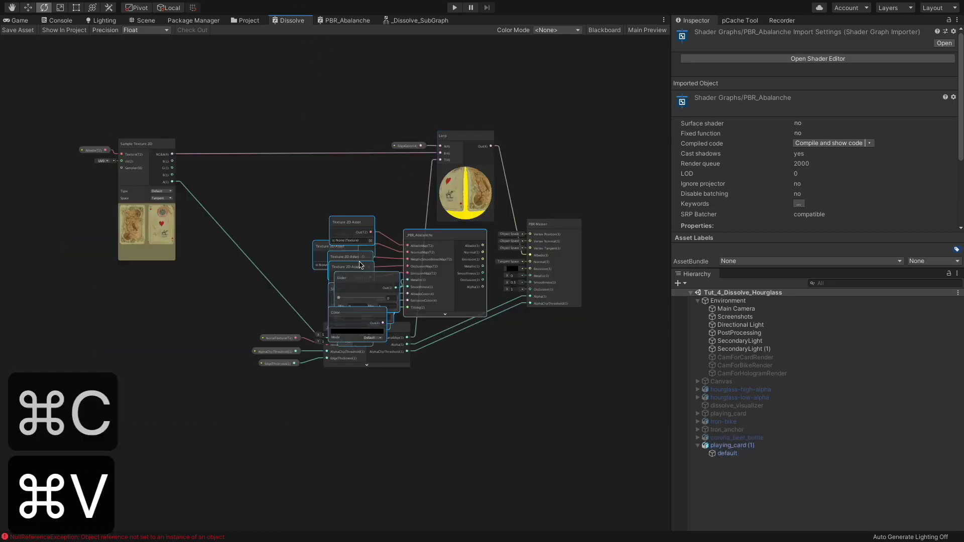
Place the pasted nodes between Sample Texture 2D and Lerp, and convert the _PBR_Abalanche input nodes to properties
{"action": "left_click_drag", "start_coordinate": [430, 238], "coordinate": [301, 175]}
{"action": "left_click_drag", "start_coordinate": [210, 113], "coordinate": [241, 288]}
{"action": "right_click", "coordinate": [228, 248]}
{"action": "left_click", "coordinate": [336, 359]}
{"action": "scroll", "coordinate": [112, 230], "scroll_direction": "up", "scroll_amount": 2}
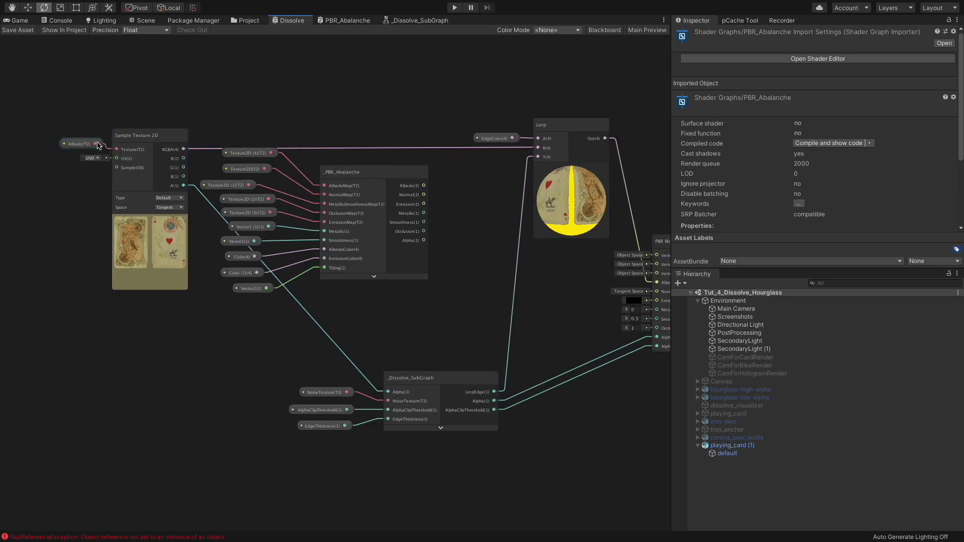
Replace the Sample Texture 2D node by wiring Albedo into AlbedoMap and the _PBR_Abalanche Alpha output into _Dissolve_SubGraph
{"action": "left_click", "coordinate": [151, 226]}
{"action": "key", "text": "super+BackSpace"}
{"action": "middle_click_drag", "start_coordinate": [459, 307], "coordinate": [403, 330]}
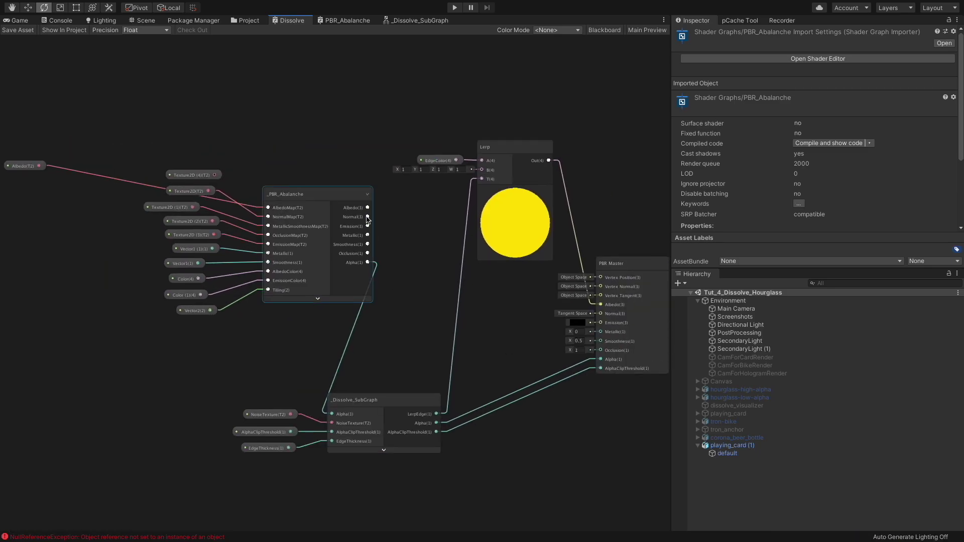
Connect _PBR_Abalanche's Albedo to the Lerp's B input, and its Normal, Emission, Metallic, Smoothness and Occlusion outputs to PBR Master
{"action": "left_click_drag", "start_coordinate": [367, 207], "coordinate": [482, 170]}
{"action": "left_click_drag", "start_coordinate": [367, 217], "coordinate": [601, 314]}
{"action": "left_click_drag", "start_coordinate": [368, 226], "coordinate": [601, 323]}
{"action": "left_click_drag", "start_coordinate": [368, 235], "coordinate": [601, 341]}
{"action": "left_click_drag", "start_coordinate": [368, 253], "coordinate": [601, 350]}
Move _PBR_Abalanche and its inputs away from the Lerp, and delete the redundant Texture2D (4) node
{"action": "left_click_drag", "start_coordinate": [150, 133], "coordinate": [302, 329]}
{"action": "left_click_drag", "start_coordinate": [307, 196], "coordinate": [252, 217]}
{"action": "left_click", "coordinate": [232, 130]}
{"action": "left_click", "coordinate": [138, 195]}
{"action": "key", "text": "super+BackSpace"}
{"action": "key", "text": "h"}
{"action": "key", "text": "h"}
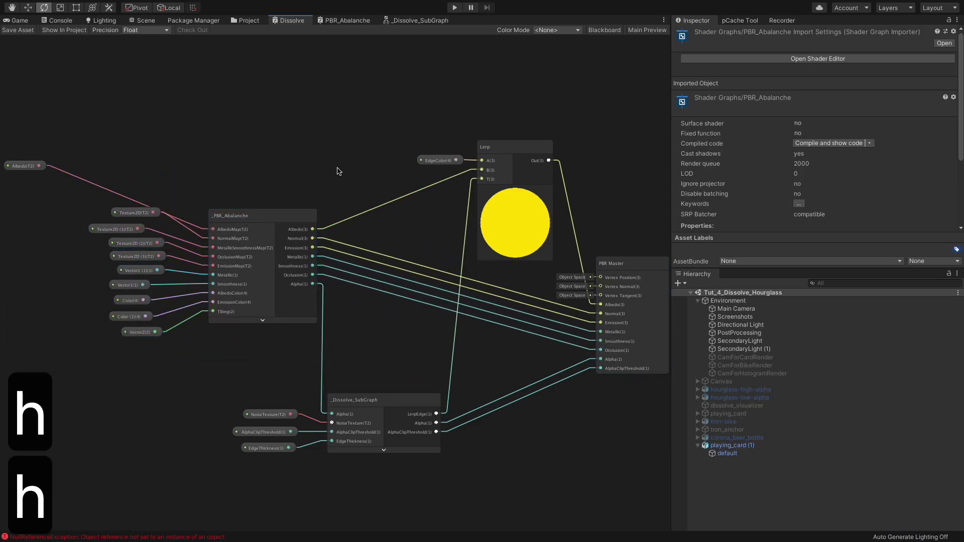
Line up the _PBR_Abalanche texture inputs, placing the Albedo node directly above the Texture2D node
{"action": "middle_click_drag", "start_coordinate": [338, 170], "coordinate": [481, 162]}
{"action": "left_click_drag", "start_coordinate": [260, 219], "coordinate": [280, 219]}
{"action": "mouse_move", "coordinate": [272, 203]}
{"action": "left_mouse_down"}
{"action": "mouse_move", "coordinate": [235, 203]}
{"action": "mouse_move", "coordinate": [271, 206]}
{"action": "left_mouse_up"}
{"action": "left_click_drag", "start_coordinate": [173, 157], "coordinate": [284, 188]}
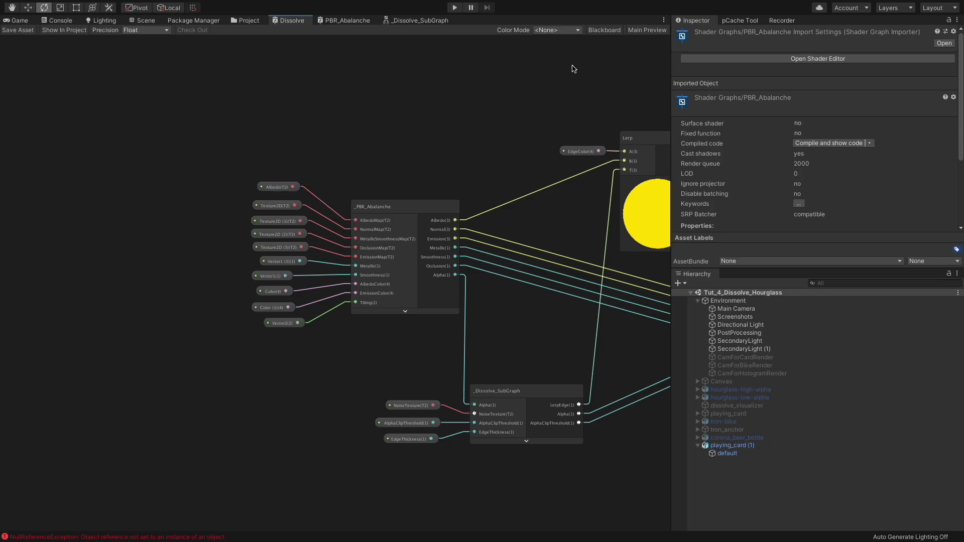
Show the Blackboard and rename the Vector2 property Tiling, Texture2D NormalTexture, and Texture2D (1) MetallicSmoothessTexture
{"action": "left_click", "coordinate": [605, 30]}
{"action": "double_click", "coordinate": [27, 212]}
{"action": "type", "text": "NormalTexture"}
{"action": "key", "text": "Return"}
{"action": "double_click", "coordinate": [38, 286]}
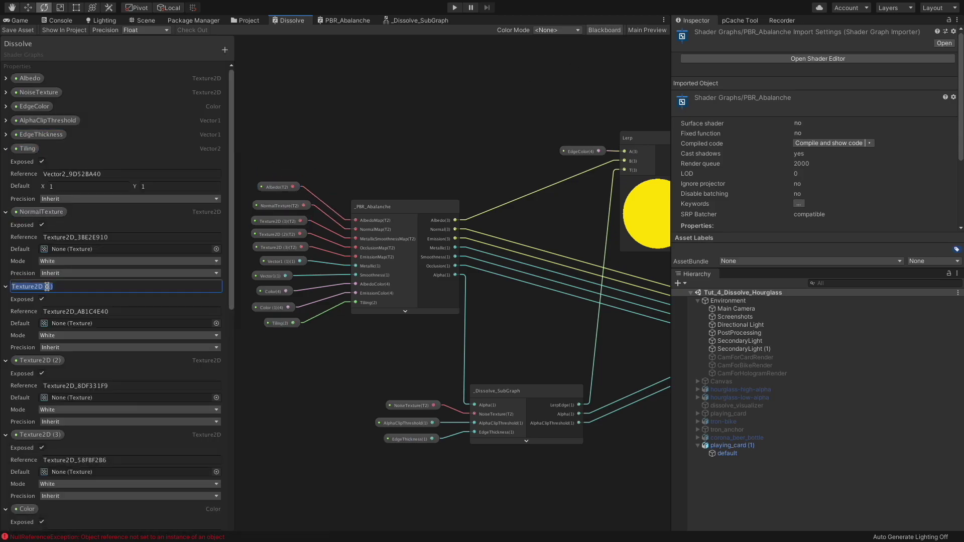
{"action": "type", "text": "MetallicSmoothessTexture"}
{"action": "key", "text": "Return"}
Rename the Texture2D (2) property OcclusionTexture and the Texture2D (3) property EmissionTexture
{"action": "double_click", "coordinate": [50, 361]}
{"action": "type", "text": "OcclusionTexture"}
{"action": "key", "text": "Return"}
{"action": "double_click", "coordinate": [37, 434]}
{"action": "type", "text": "EmissionTexture"}
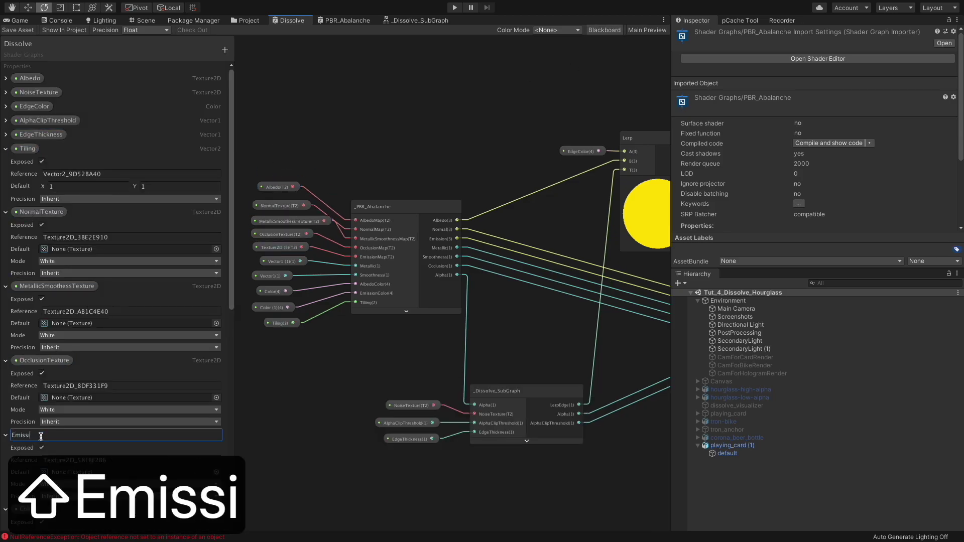
Rename the Color property AlbedoTint, the Vector1 property Smoothness, and the Vector1 (1) property Metallic
{"action": "scroll", "coordinate": [115, 301], "scroll_direction": "down", "scroll_amount": 10}
{"action": "double_click", "coordinate": [35, 172]}
{"action": "type", "text": "AlbedoTint"}
{"action": "key", "text": "Return"}
{"action": "double_click", "coordinate": [32, 259]}
{"action": "type", "text": "Smoothness"}
{"action": "key", "text": "Return"}
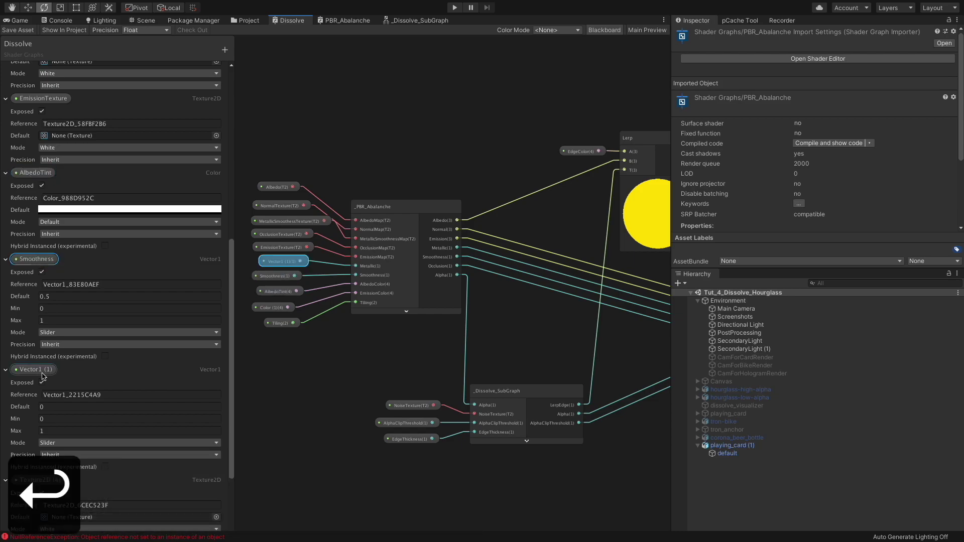
{"action": "double_click", "coordinate": [40, 371]}
{"action": "type", "text": "Metallic"}
{"action": "key", "text": "Return"}
Delete the unused Texture2D property and rename the remaining Color property EmissionTint
{"action": "left_click", "coordinate": [57, 433]}
{"action": "key", "text": "super+BackSpace"}
{"action": "double_click", "coordinate": [34, 451]}
{"action": "type", "text": "EmissionTint"}
{"action": "key", "text": "Return"}
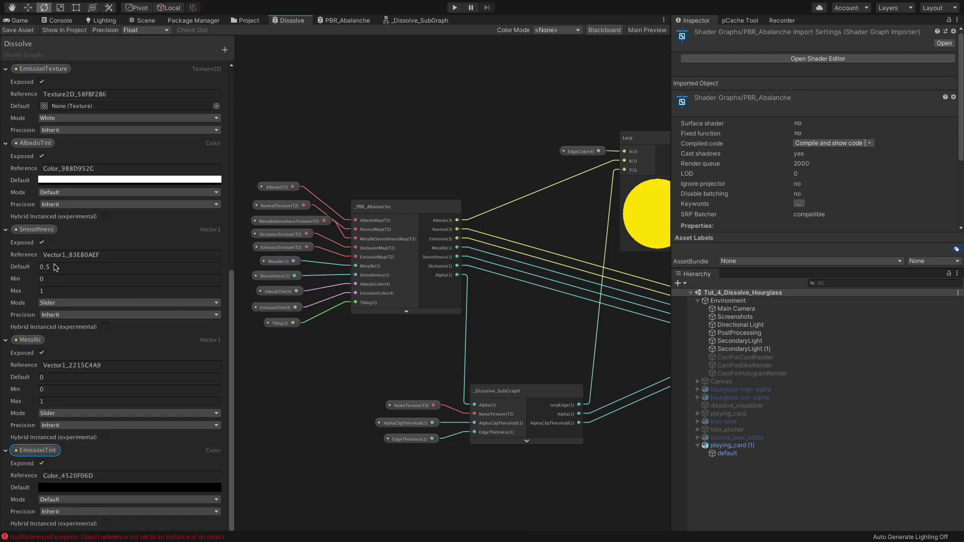
Shift the MetallicSmoothessTexture node away from the _PBR_Abalanche inputs and hide the Blackboard
{"action": "left_click_drag", "start_coordinate": [292, 222], "coordinate": [271, 222]}
{"action": "scroll", "coordinate": [350, 418], "scroll_direction": "down", "scroll_amount": 3}
{"action": "left_click", "coordinate": [605, 30]}
Group the _Dissolve_SubGraph node with its three property nodes and title the group Dissolve
{"action": "middle_click_drag", "start_coordinate": [418, 153], "coordinate": [325, 104]}
{"action": "left_click_drag", "start_coordinate": [296, 394], "coordinate": [346, 346]}
{"action": "right_click", "coordinate": [347, 349]}
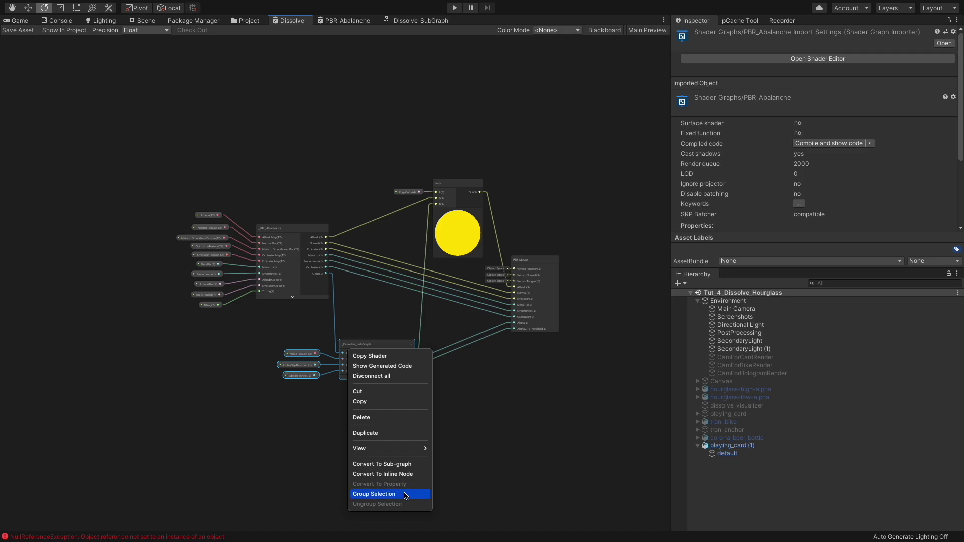
{"action": "left_click", "coordinate": [402, 494]}
{"action": "type", "text": "Dissolve"}
{"action": "key", "text": "Return"}
{"action": "scroll", "coordinate": [416, 397], "scroll_direction": "up", "scroll_amount": 3}
{"action": "left_click", "coordinate": [416, 397]}
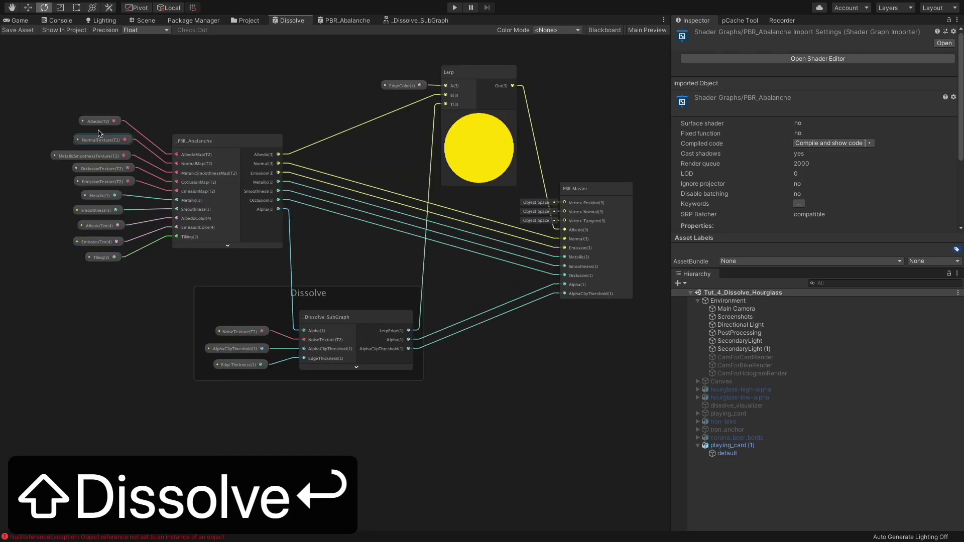
Group the _PBR_Abalanche node with all its property nodes and title the group PBR
{"action": "left_click_drag", "start_coordinate": [60, 104], "coordinate": [213, 261]}
{"action": "right_click", "coordinate": [214, 239]}
{"action": "left_click", "coordinate": [257, 385]}
{"action": "type", "text": "PBR"}
{"action": "key", "text": "Return"}
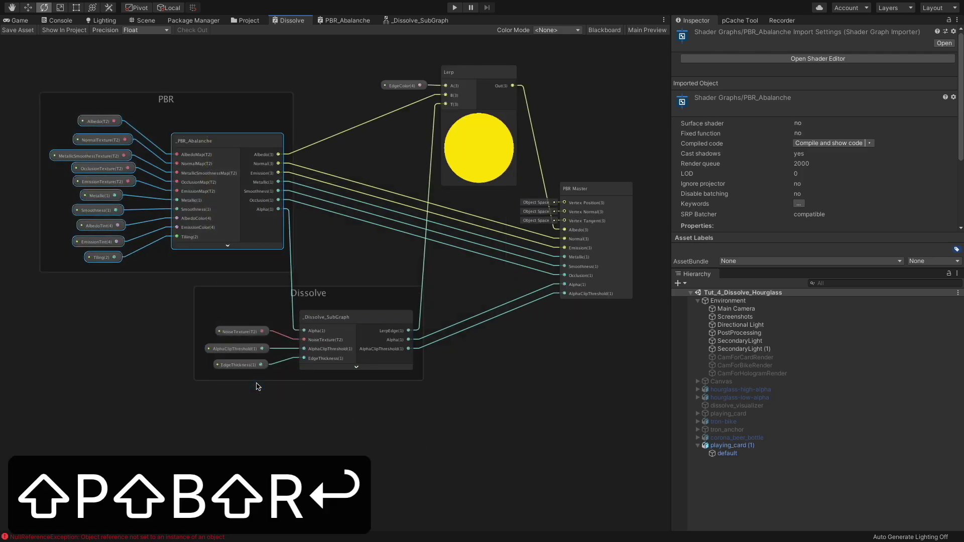
{"action": "left_click", "coordinate": [105, 379]}
Spread the Dissolve and PBR groups apart, then collapse the Lerp preview and reposition Lerp with EdgeColor
{"action": "left_click_drag", "start_coordinate": [330, 294], "coordinate": [337, 292]}
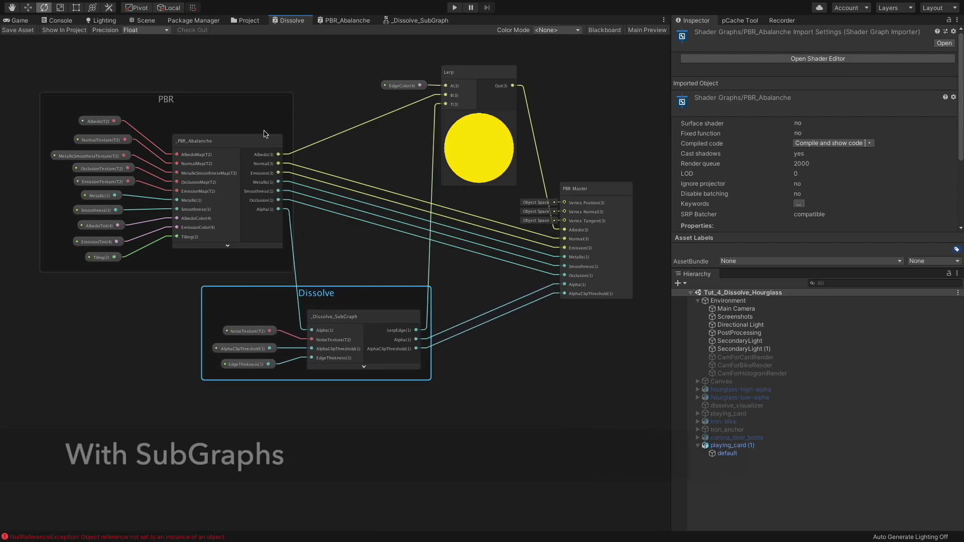
{"action": "left_click_drag", "start_coordinate": [166, 99], "coordinate": [143, 99]}
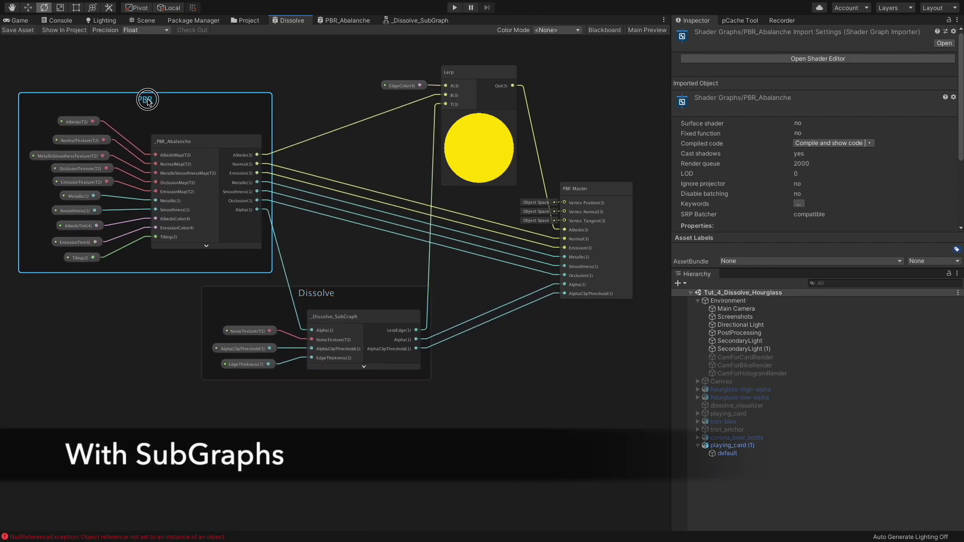
{"action": "left_click", "coordinate": [483, 131]}
{"action": "left_click", "coordinate": [480, 117]}
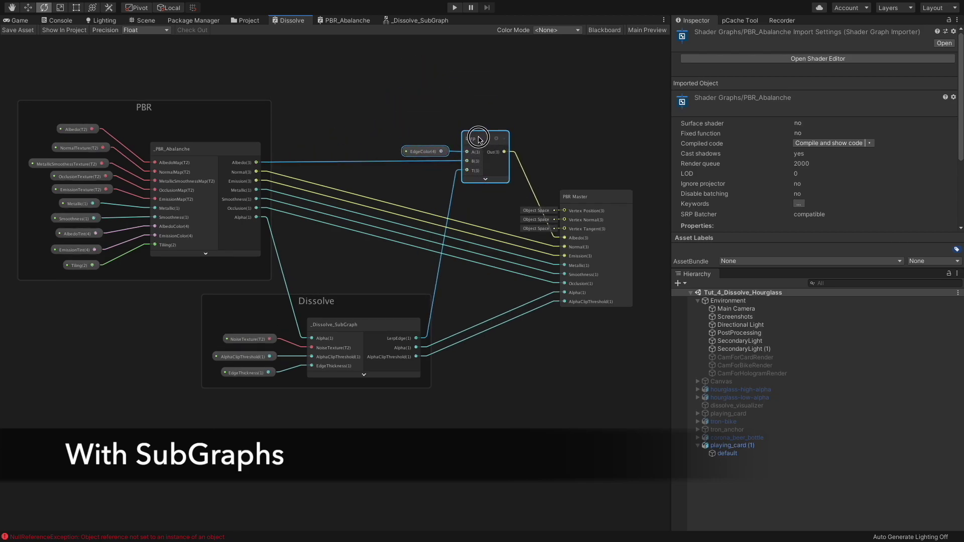
{"action": "left_click", "coordinate": [465, 98]}
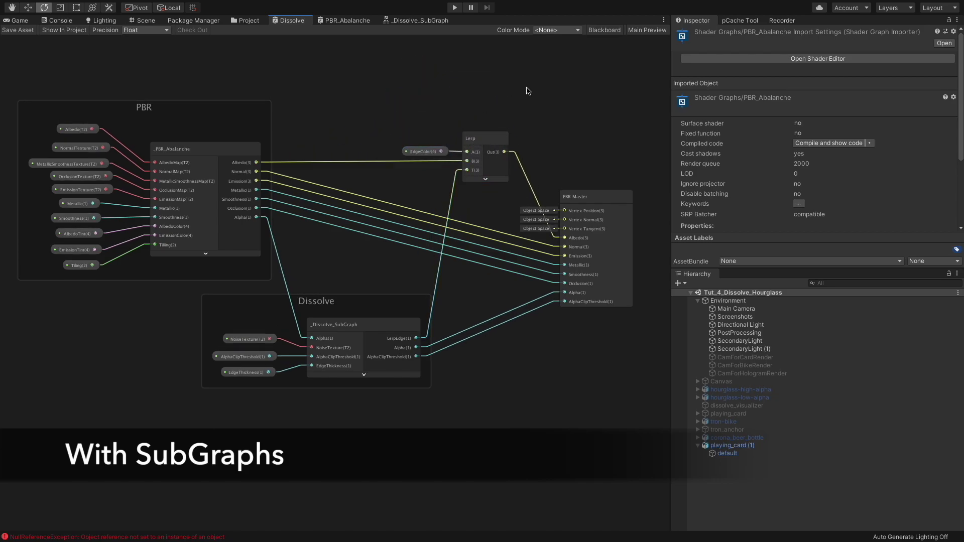
{"action": "middle_click_drag", "start_coordinate": [530, 131], "coordinate": [524, 170]}
Maximize the Dissolve graph window and frame all of its nodes for an overview
{"action": "right_click", "coordinate": [305, 20]}
{"action": "left_click", "coordinate": [464, 72]}
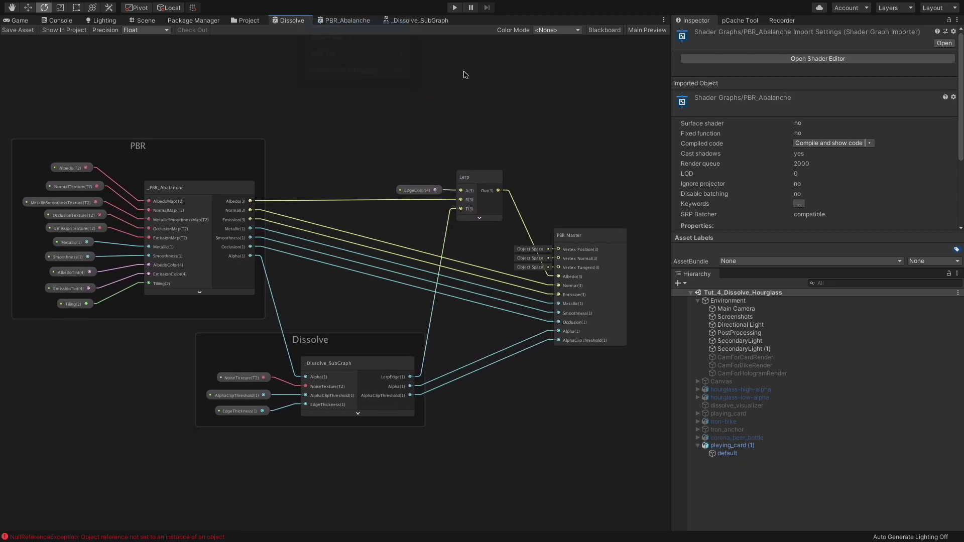
{"action": "key", "text": "shift+space"}
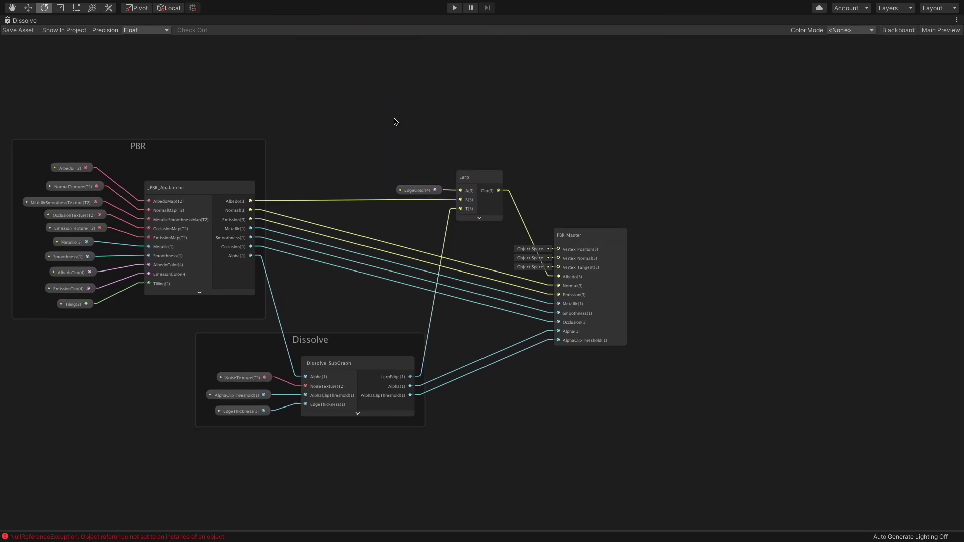
{"action": "key", "text": "a"}
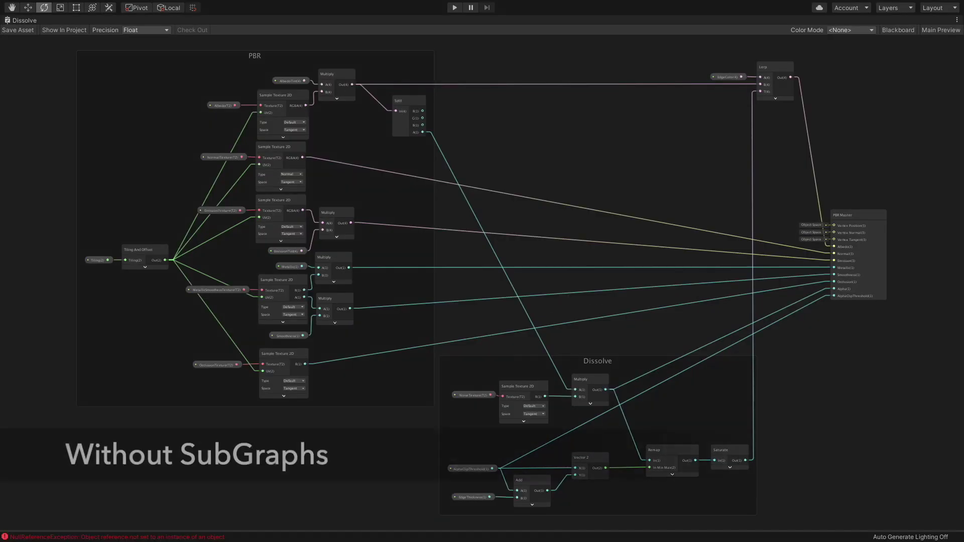